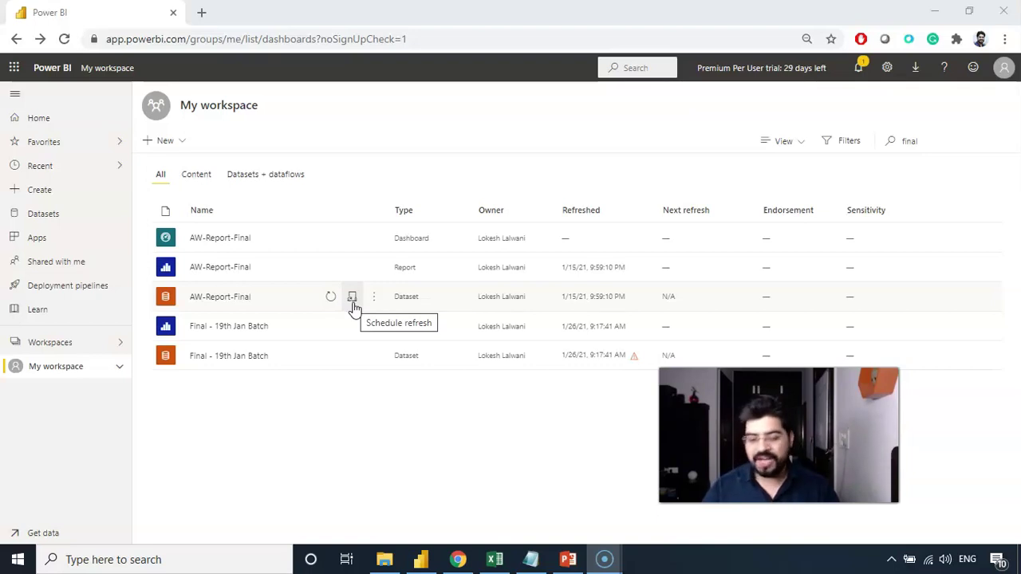
Open AW-Report-Final's scheduled refresh settings and download the personal gateway installer.
click(354, 304)
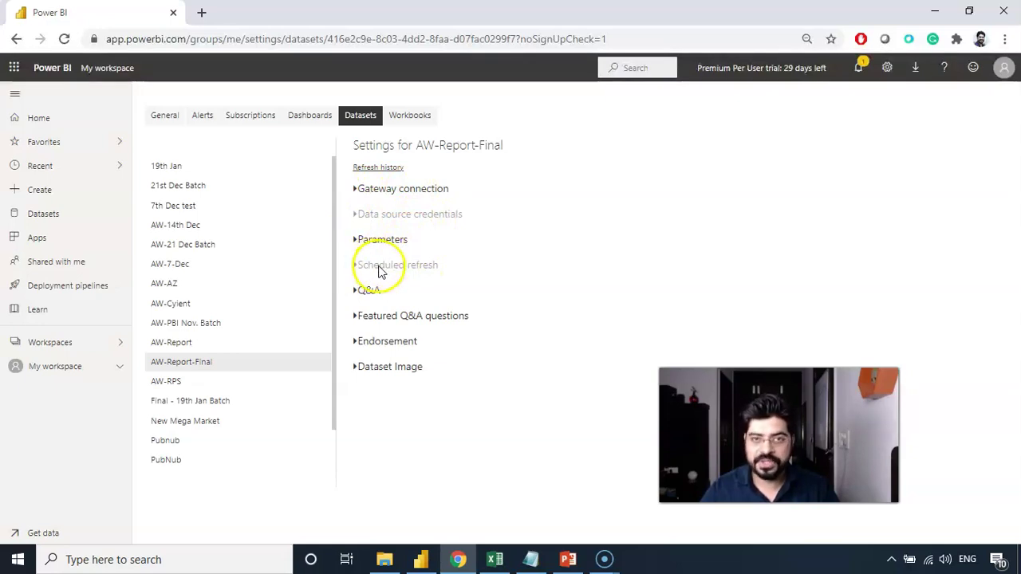
click(360, 192)
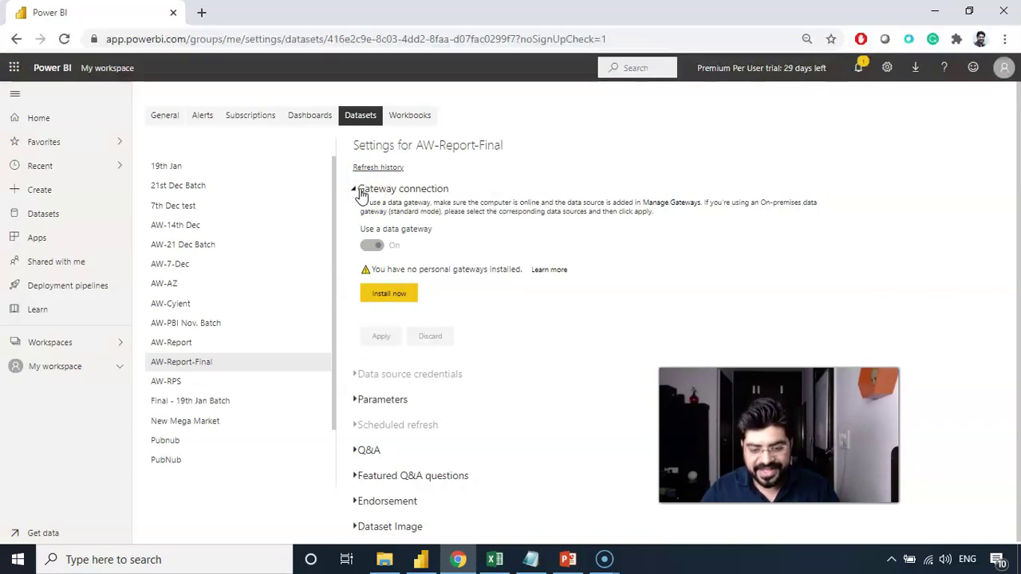
click(392, 297)
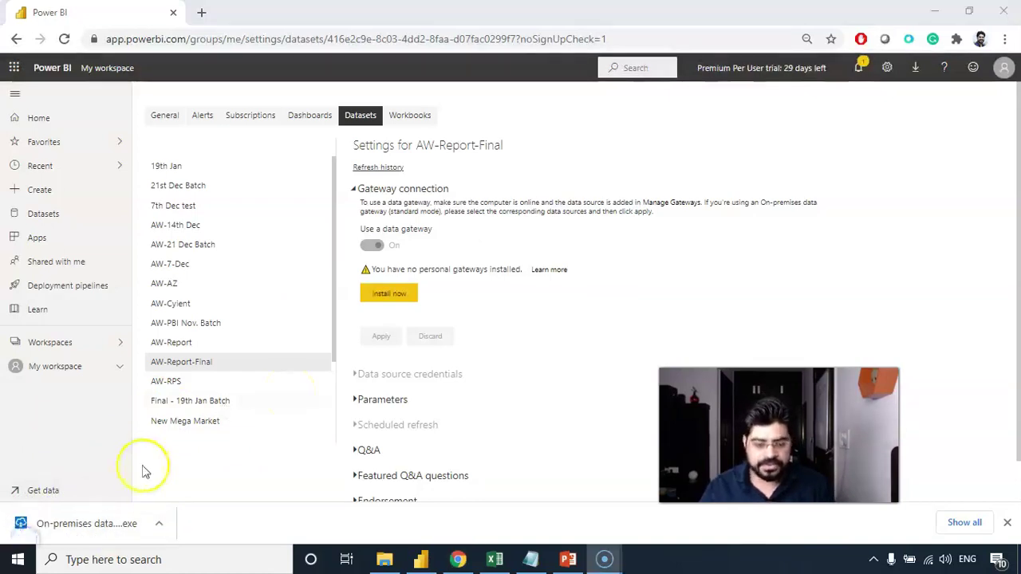
Launch the downloaded gateway installer and bring up its update setup window.
click(94, 523)
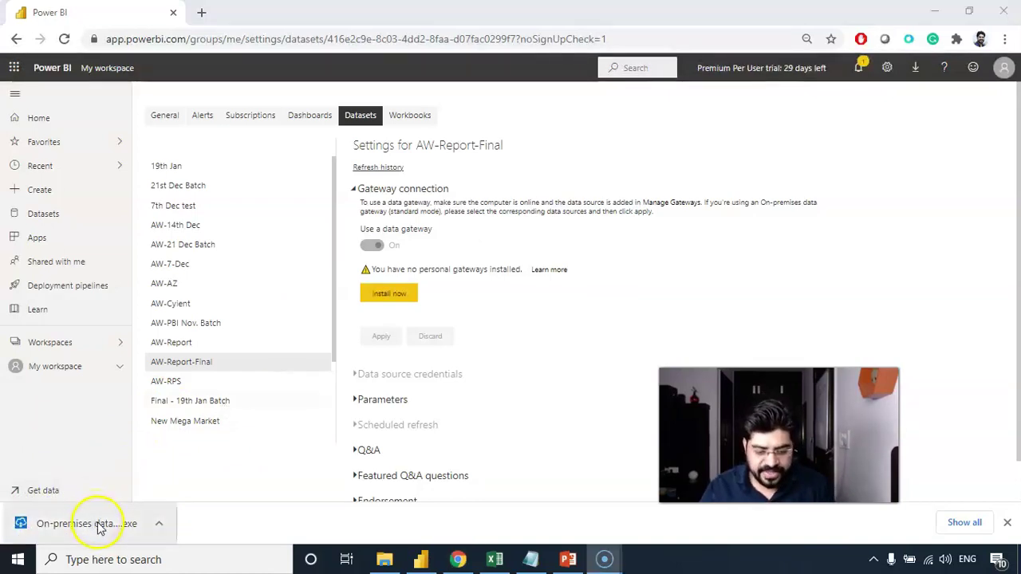
click(98, 525)
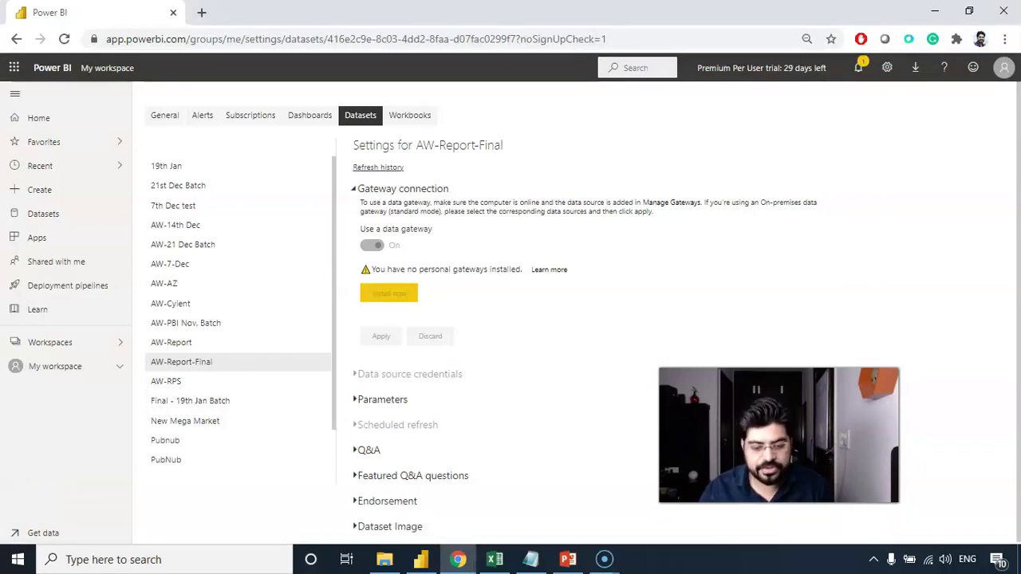
click(540, 326)
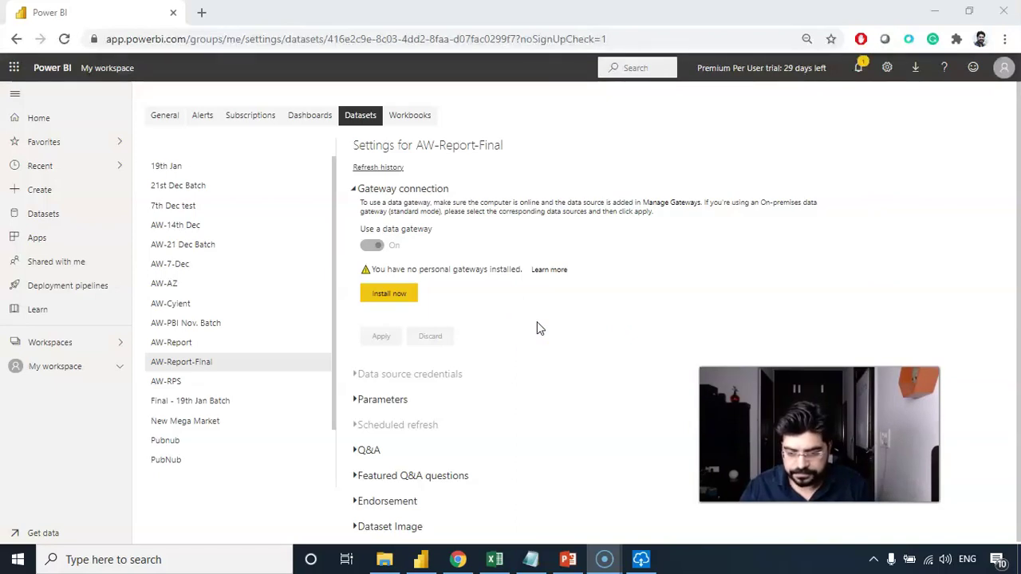
click(557, 312)
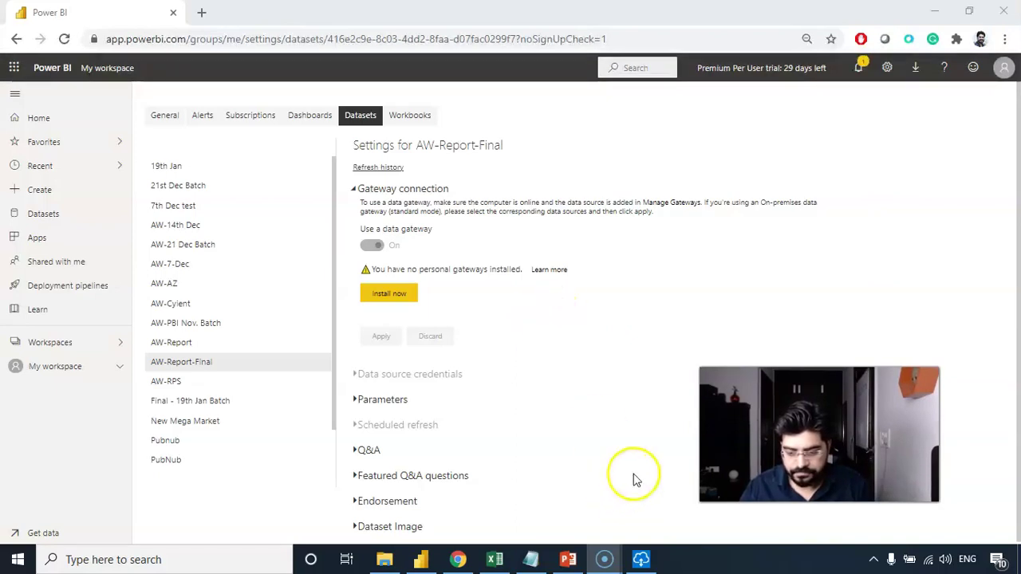
click(641, 559)
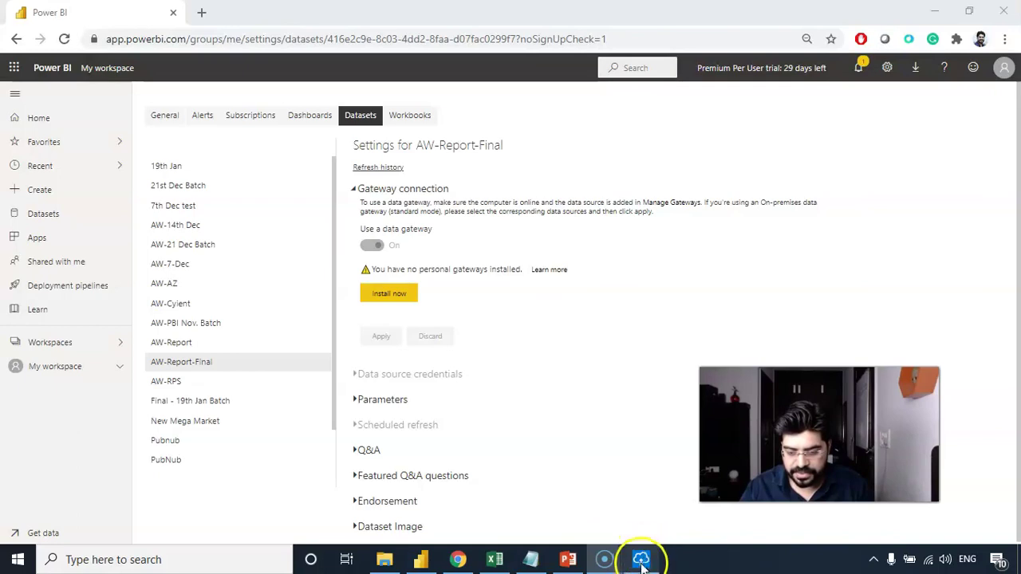
Accept the terms of use and update the personal gateway to version 3000.68.15.
click(524, 326)
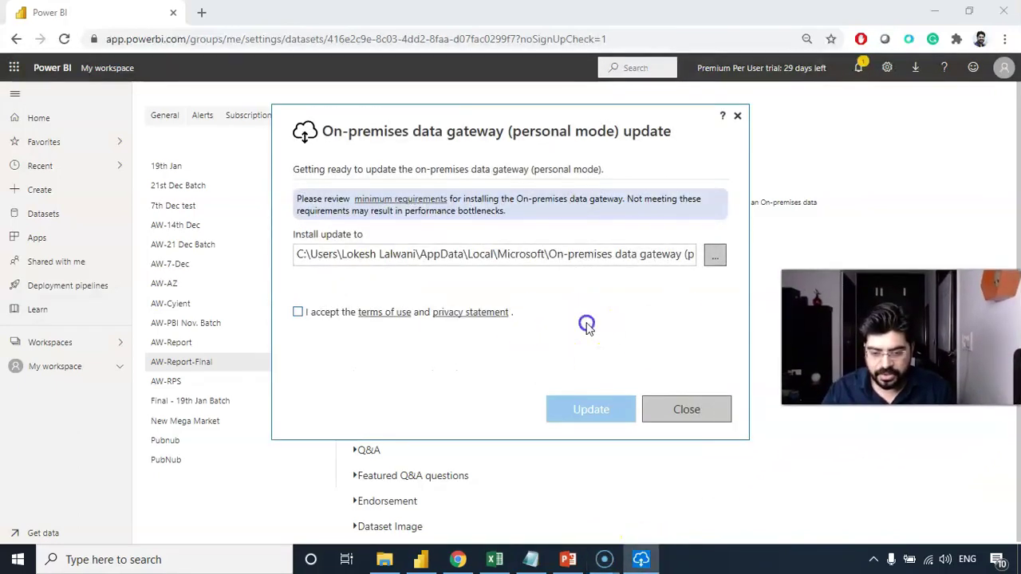
click(298, 313)
click(595, 409)
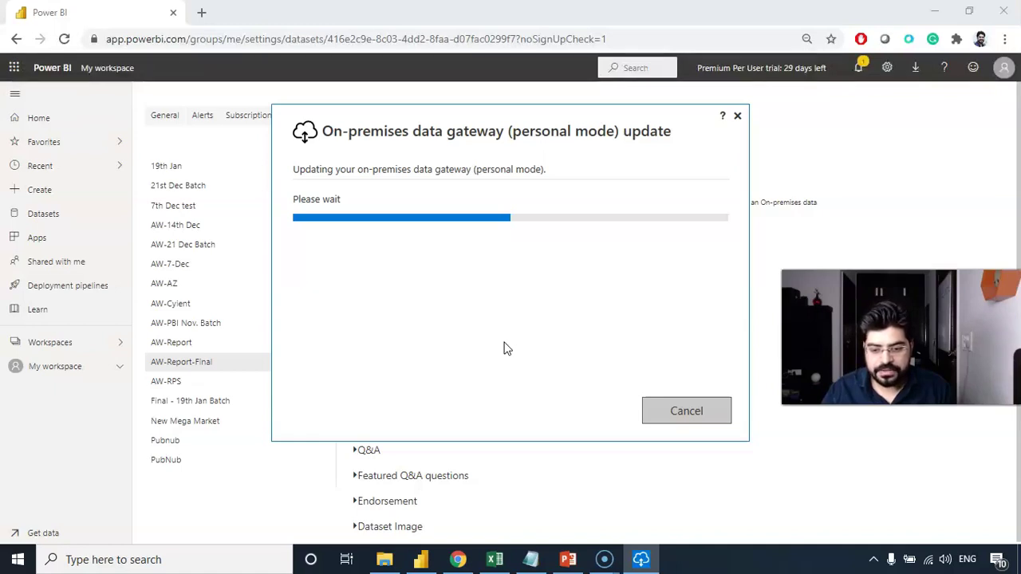
click(533, 314)
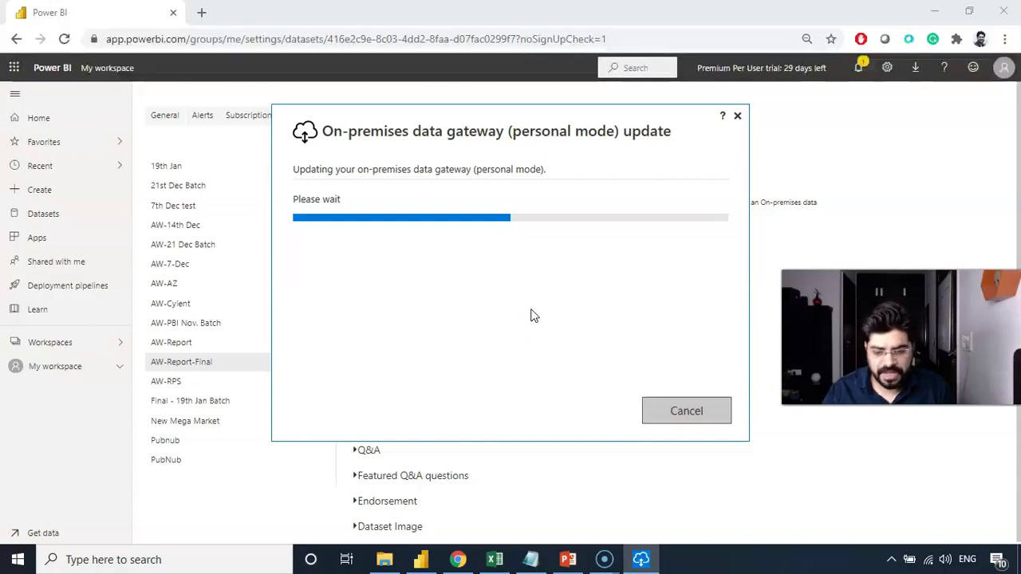
click(228, 406)
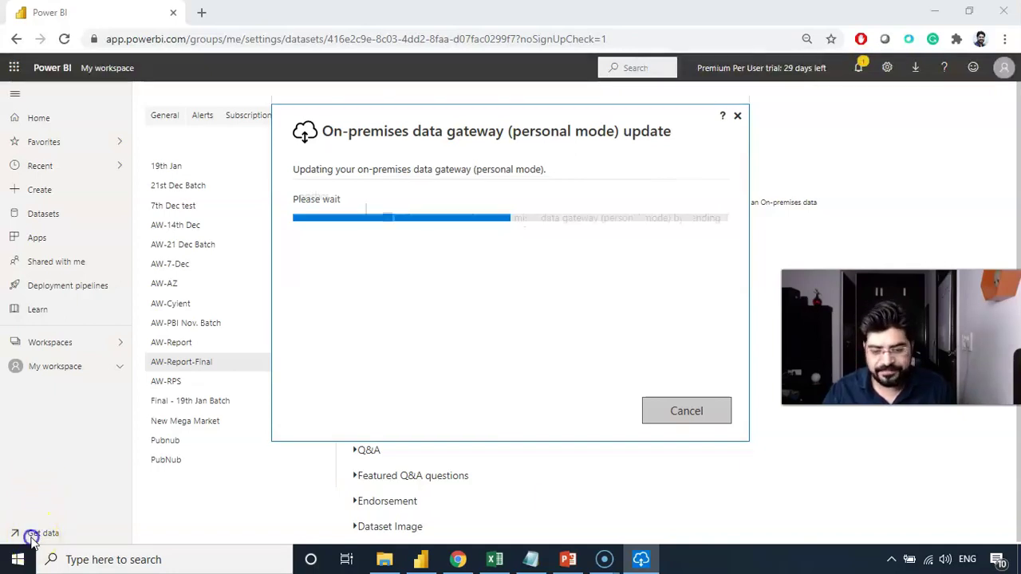
click(568, 498)
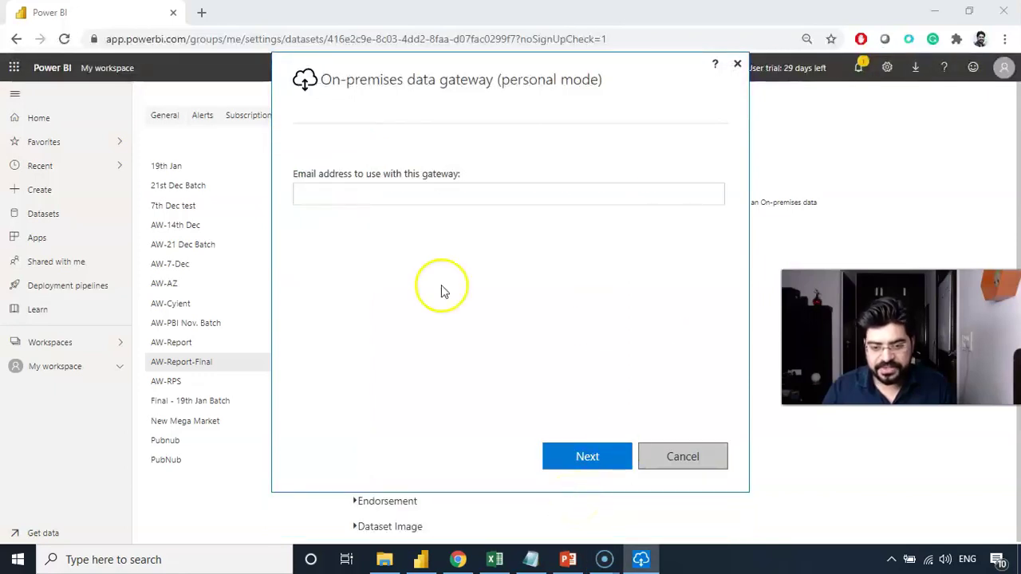
Sign the gateway in with the work account e-mail via the Azure prompt, then close it.
click(373, 196)
click(381, 196)
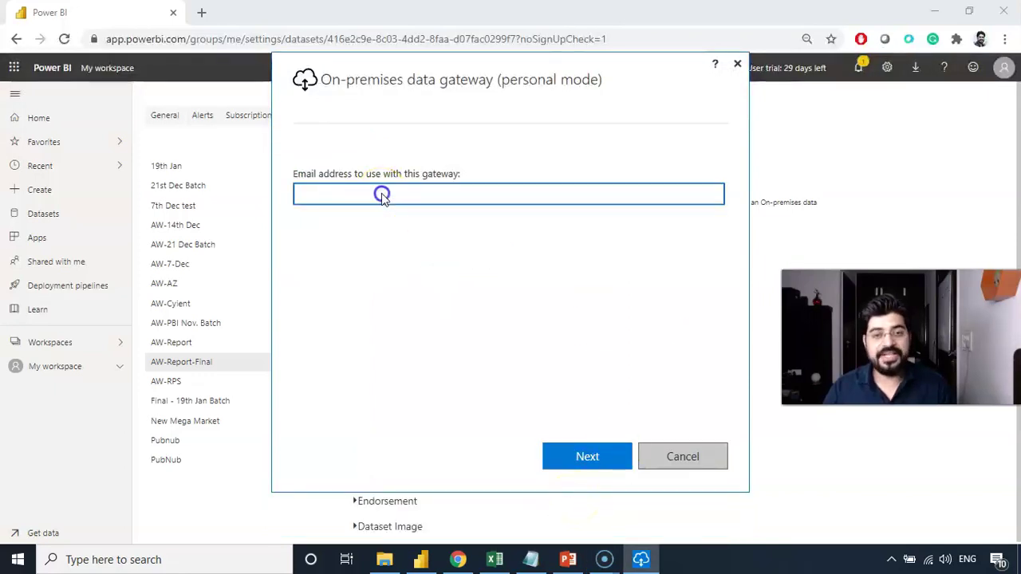
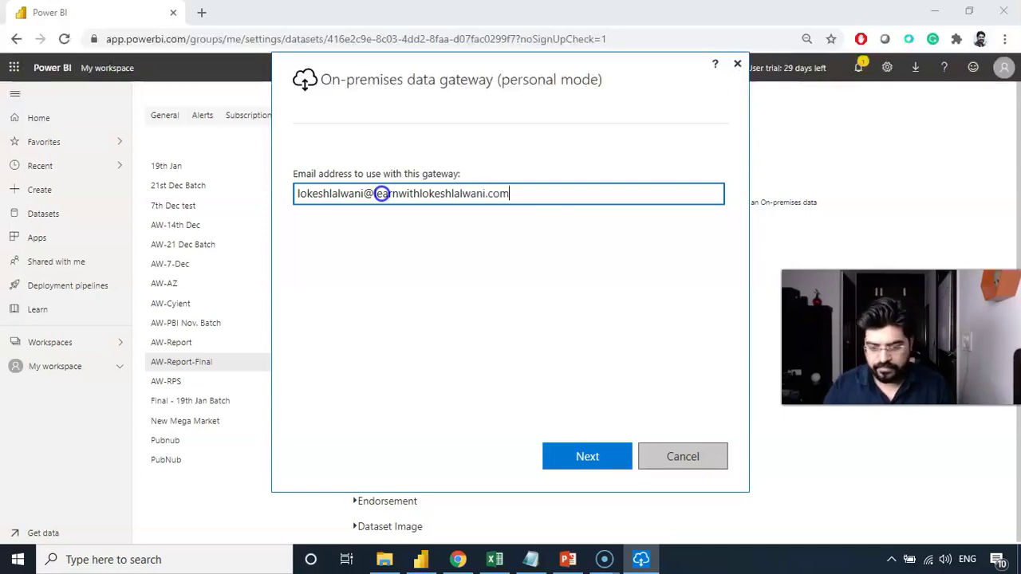
click(568, 458)
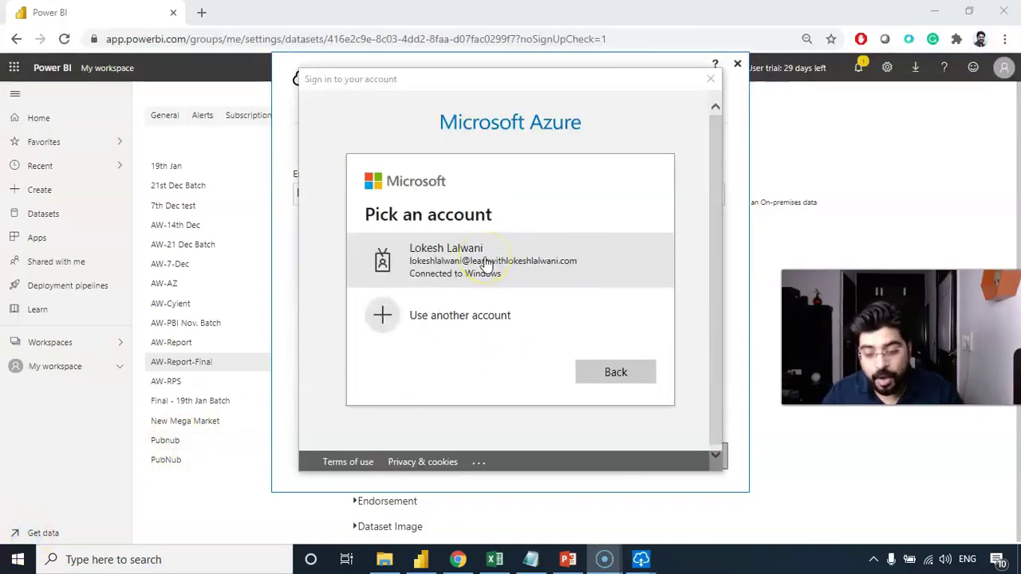
click(486, 262)
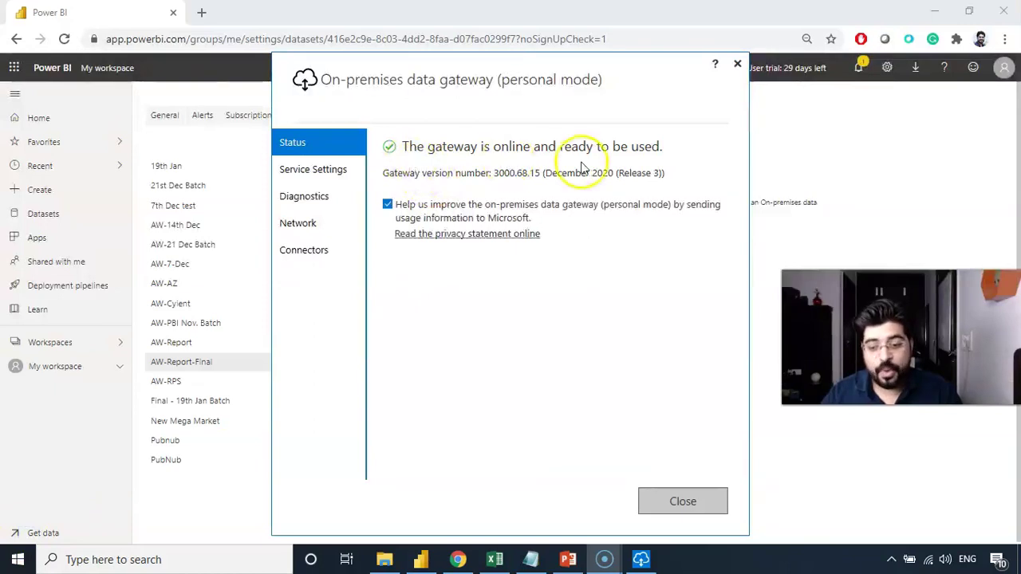
click(675, 499)
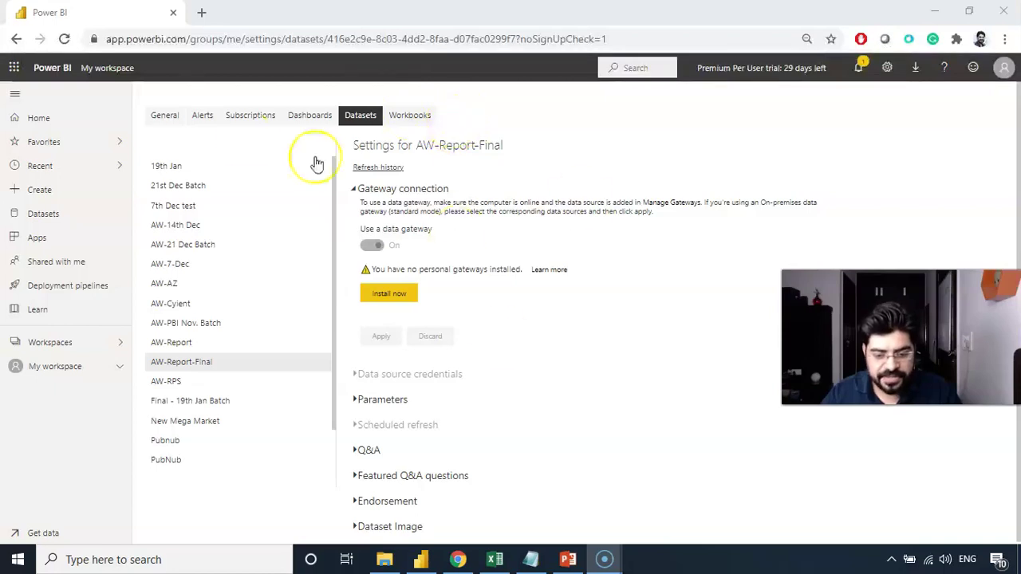
Reload the dataset settings and apply Personal Gateway as AW-Report-Final's gateway connection.
click(68, 43)
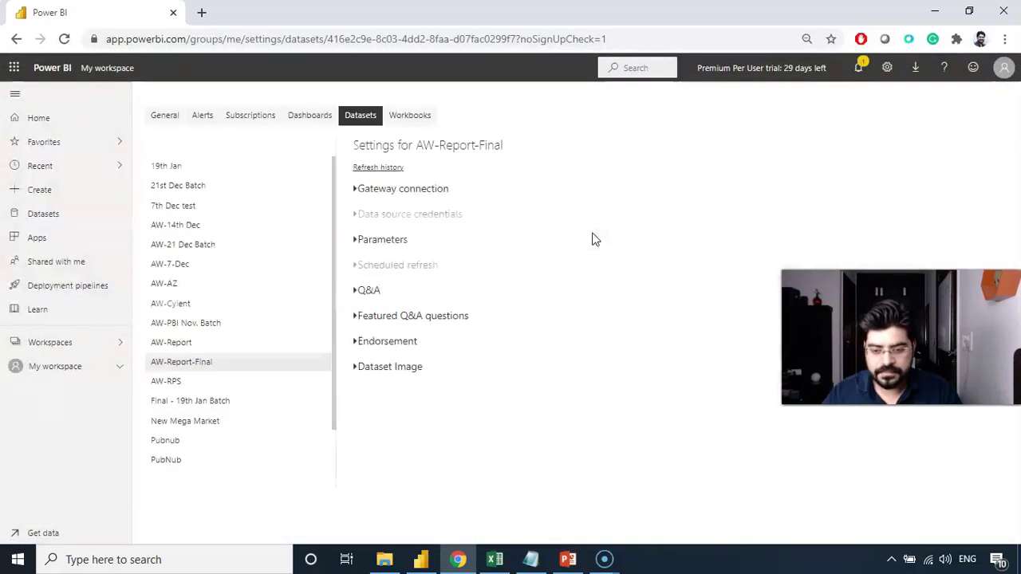
click(365, 192)
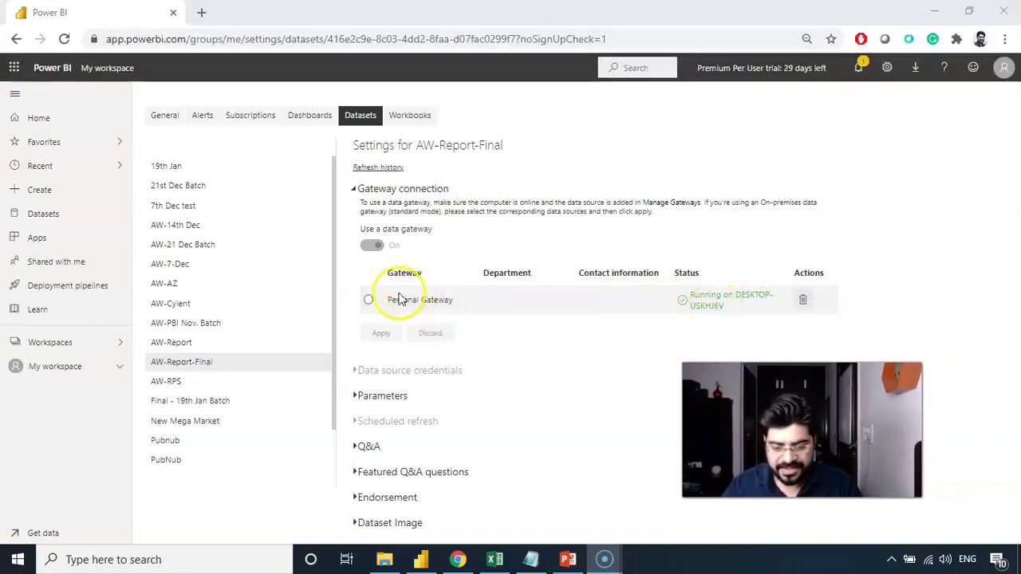
click(368, 300)
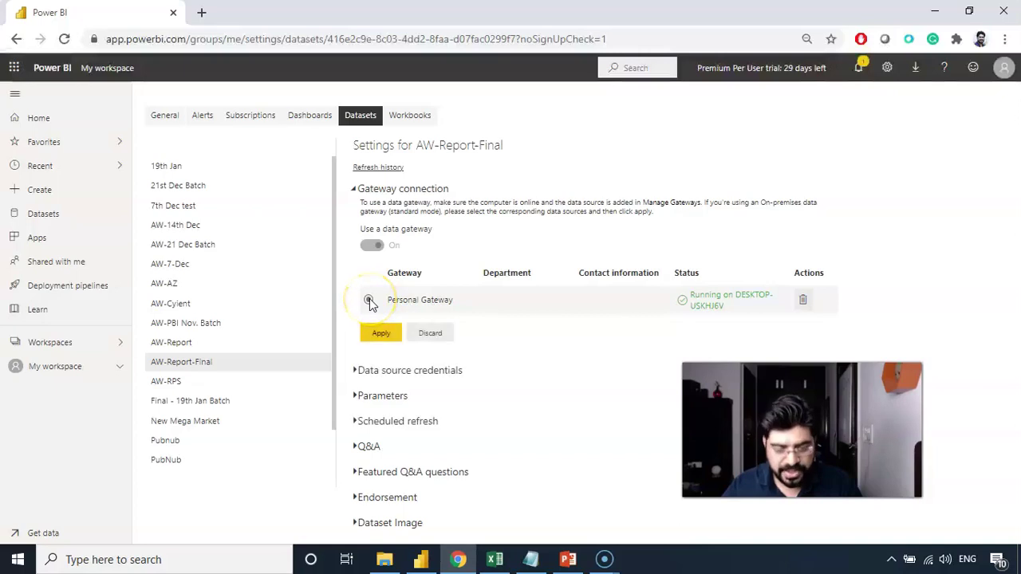
click(377, 334)
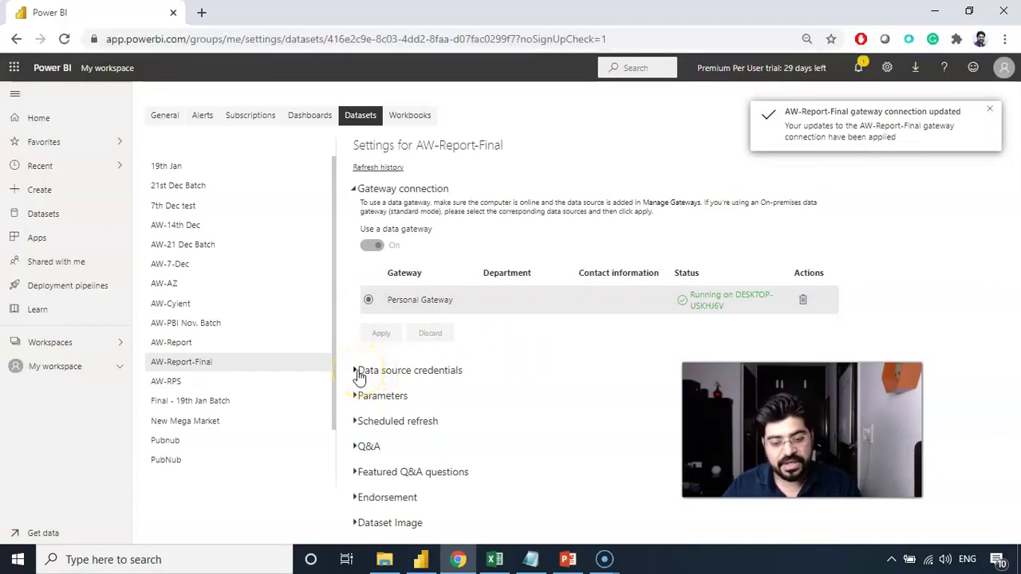
Re-sign AdventureWorks-Calendar.csv credentials with WindowsWithoutImpersonation and Private privacy.
click(357, 371)
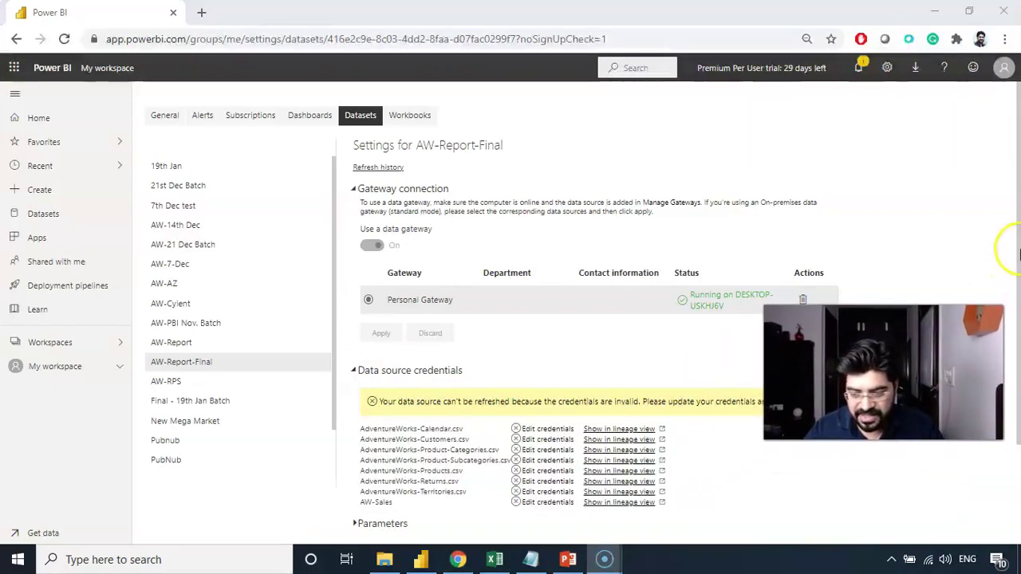
drag(1018, 251, 1016, 392)
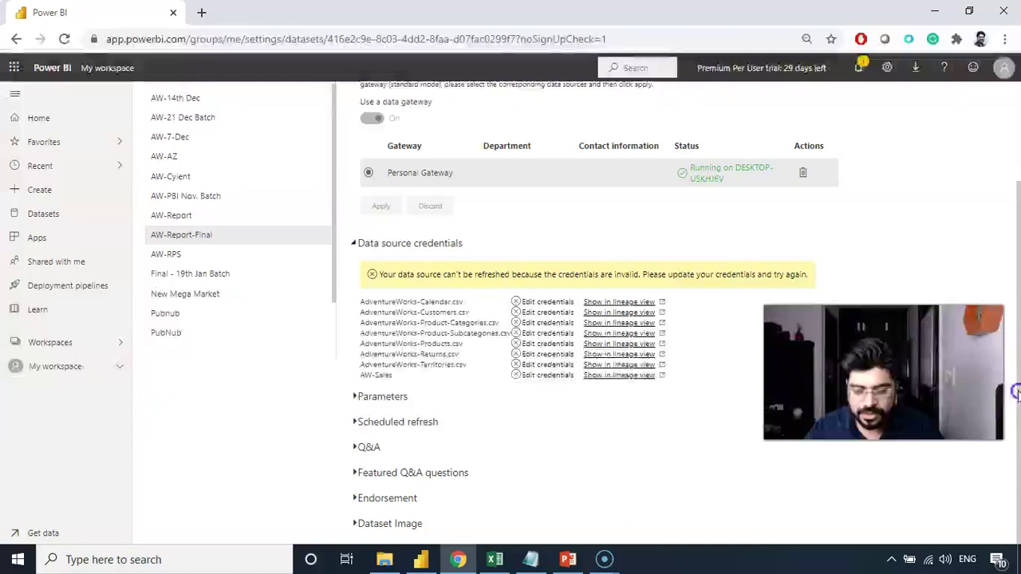
click(359, 427)
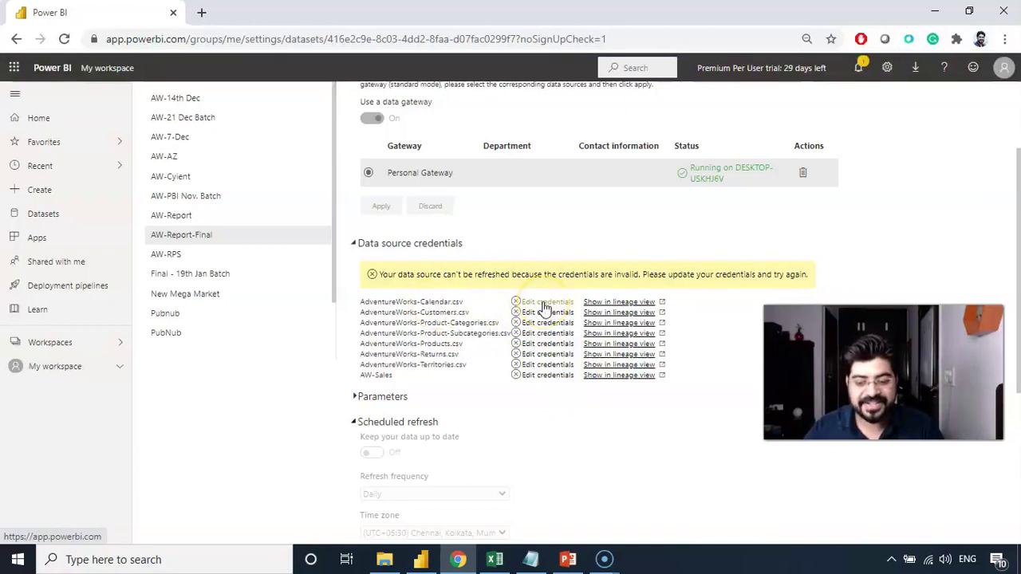
click(542, 306)
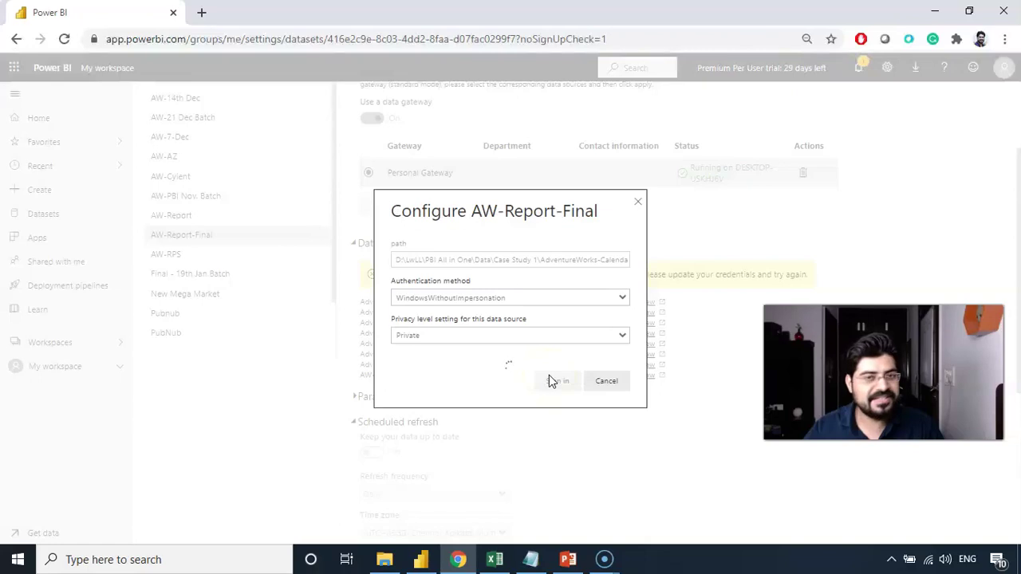
click(548, 375)
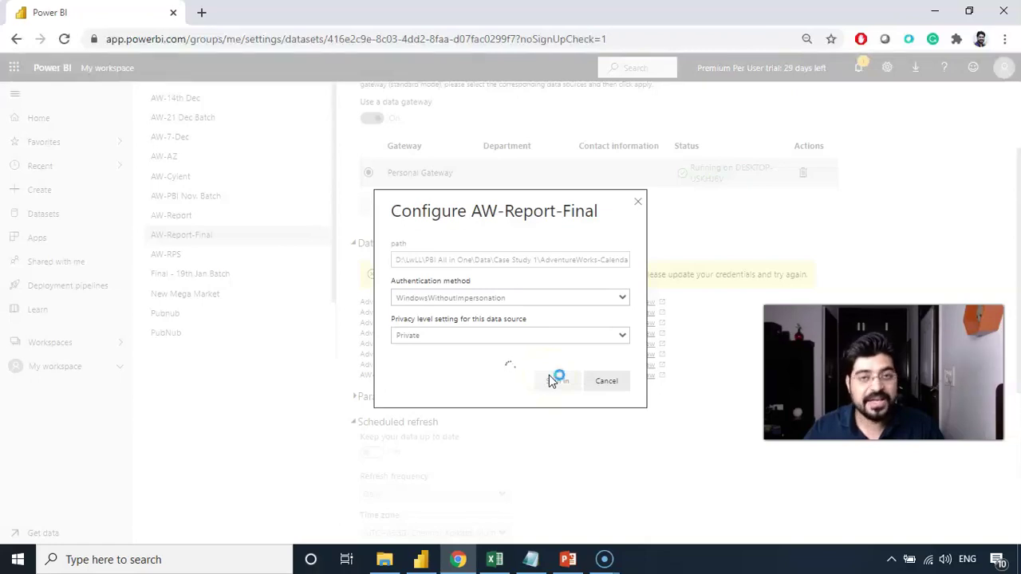
click(550, 369)
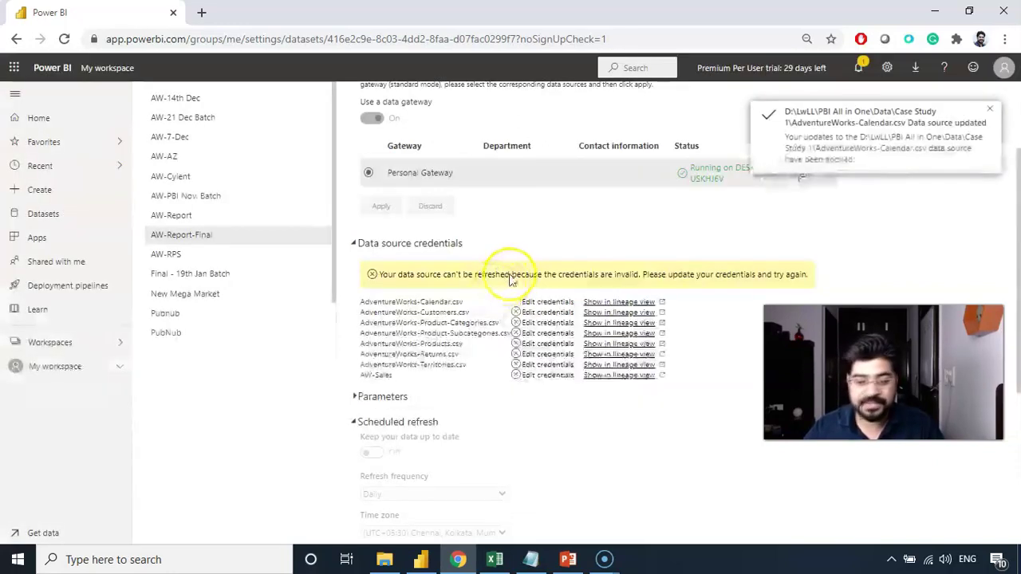
Sign in credentials for AdventureWorks-Customers and the Product data sources.
click(538, 313)
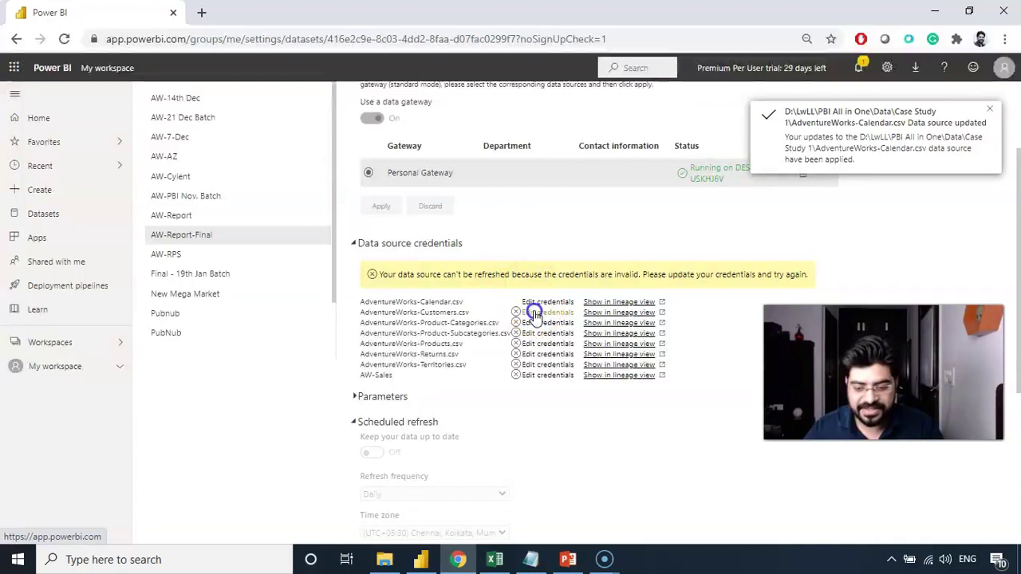
click(544, 382)
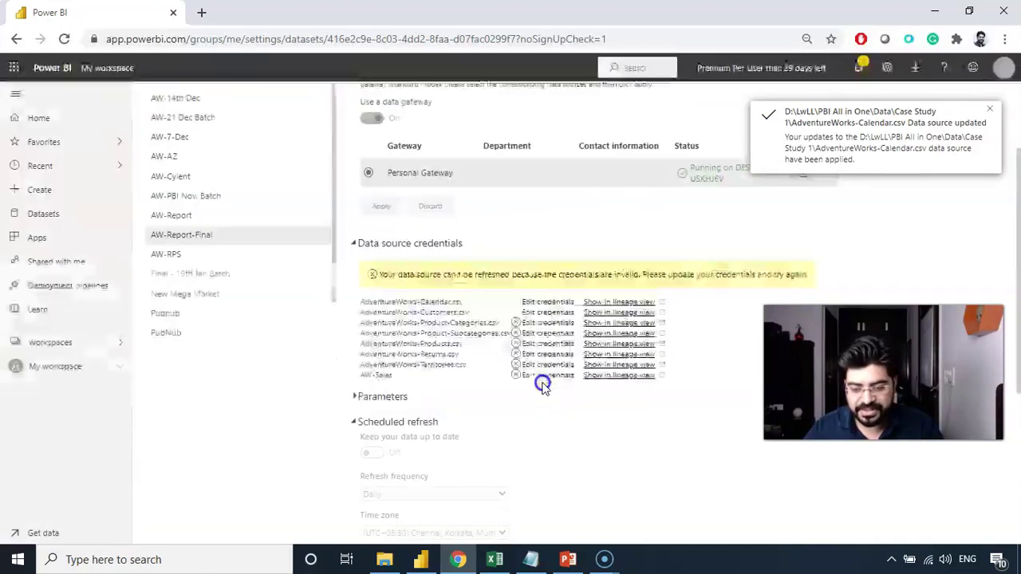
click(549, 327)
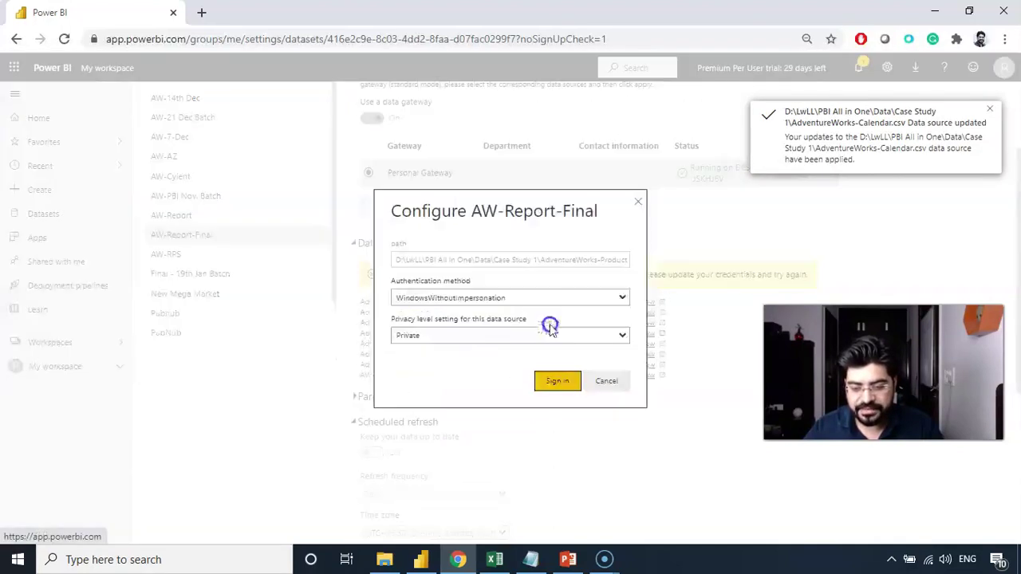
click(557, 380)
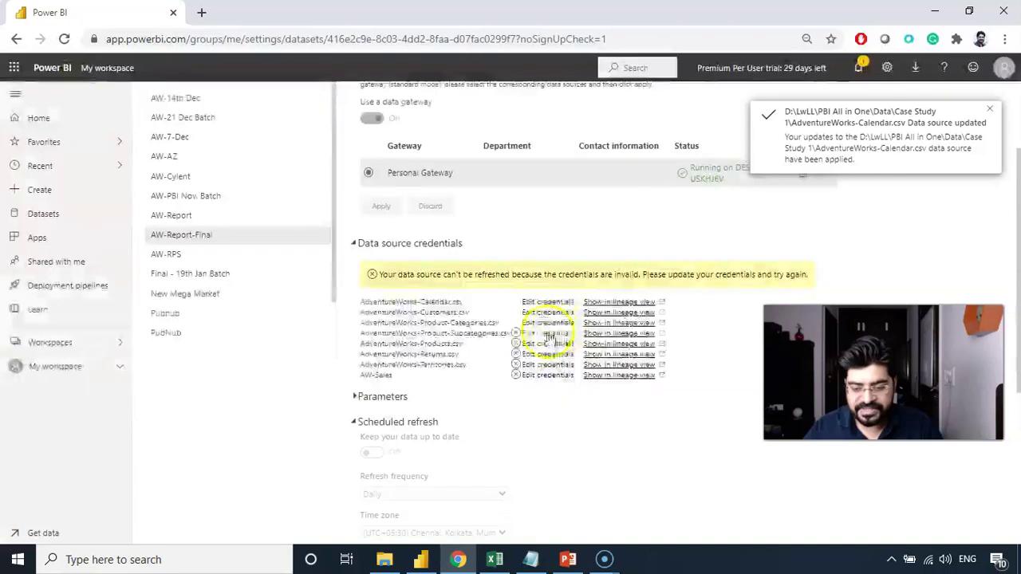
click(548, 334)
click(556, 381)
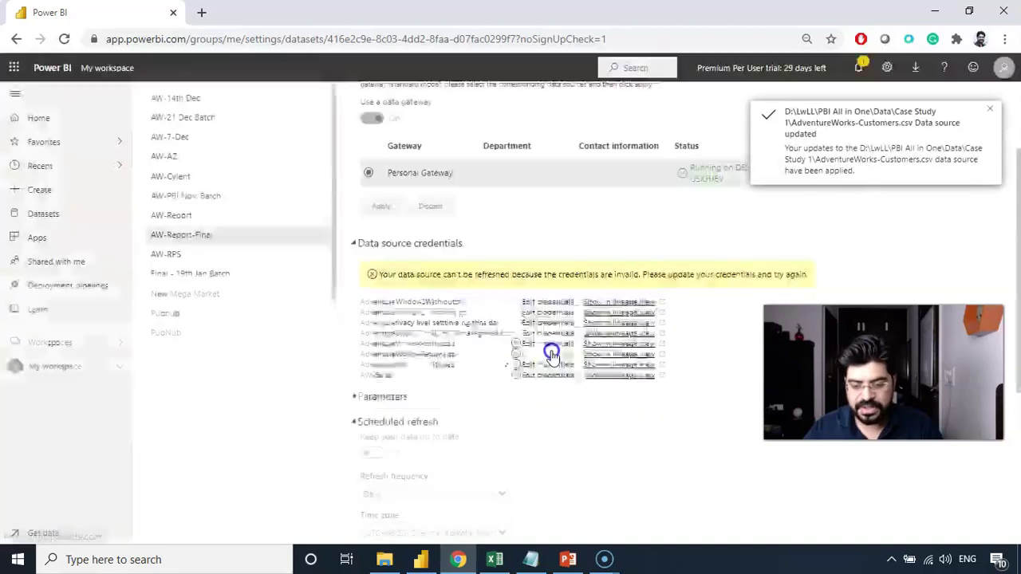
click(549, 340)
click(556, 381)
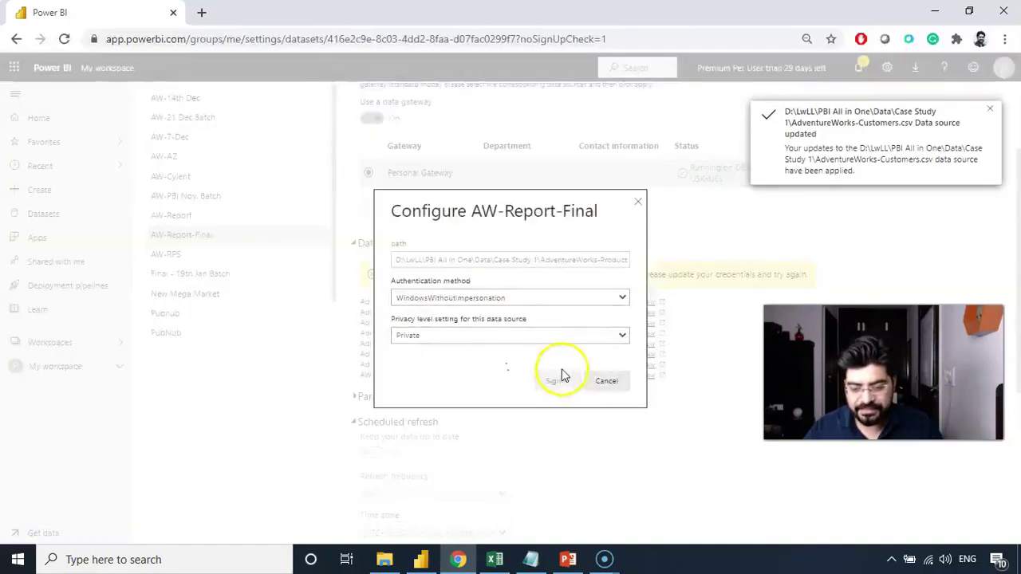
Sign in credentials for AdventureWorks-Returns, AdventureWorks-Territories and AW-Sales.
click(547, 358)
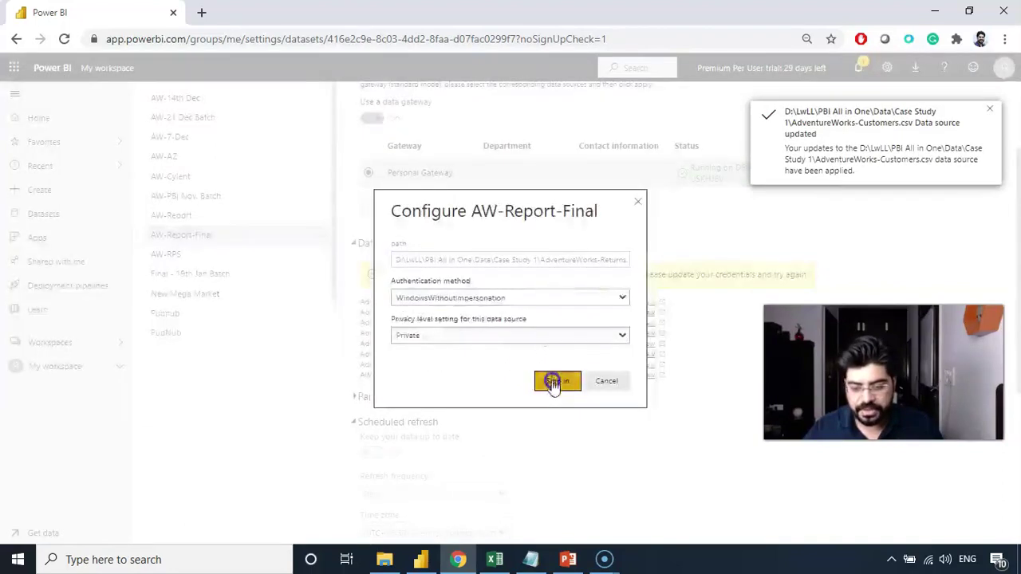
click(556, 380)
click(549, 364)
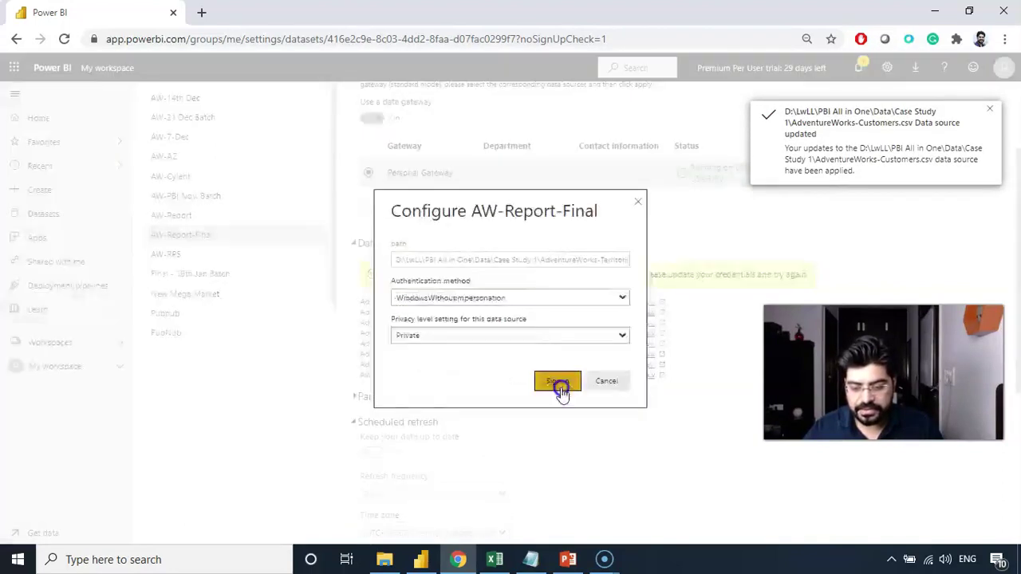
click(560, 386)
click(548, 376)
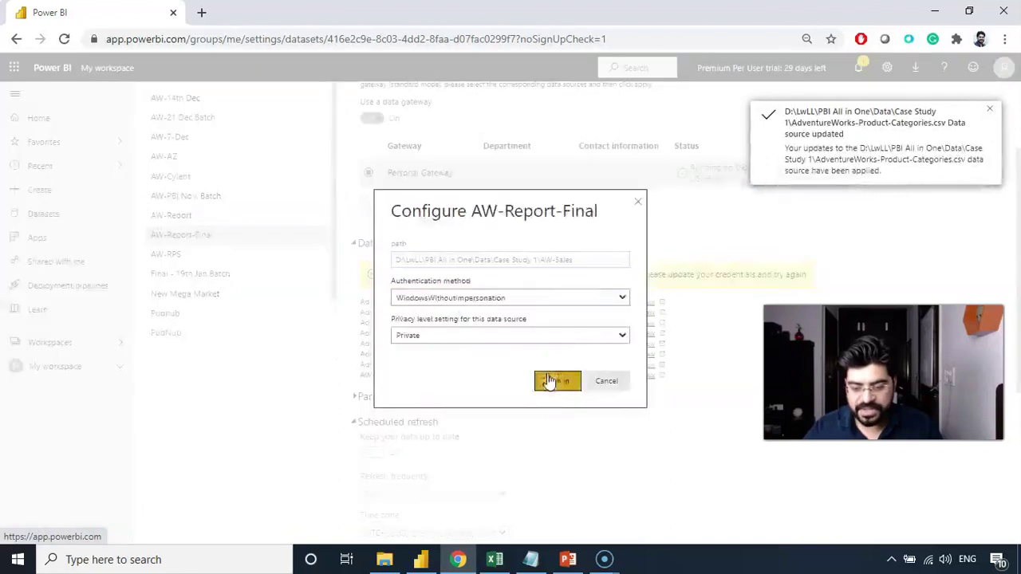
click(559, 383)
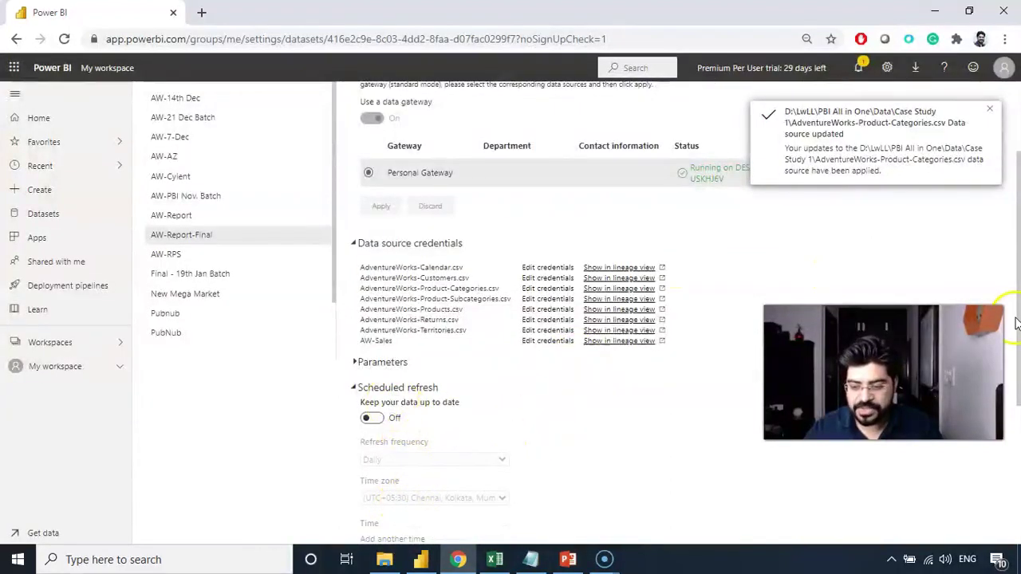
Switch 'Keep your data up to date' to On with Daily refresh frequency.
drag(1016, 323, 1016, 408)
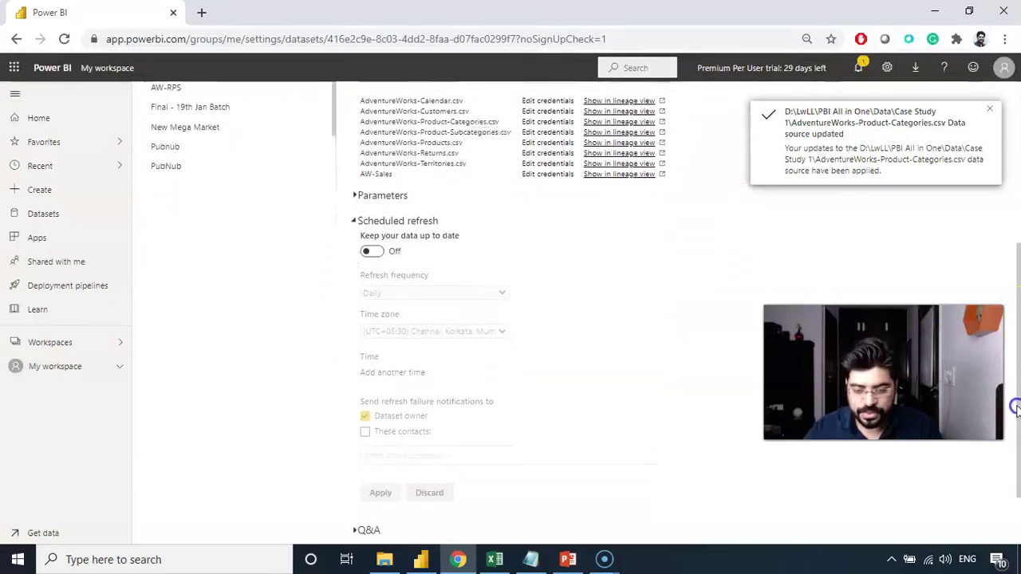
click(378, 249)
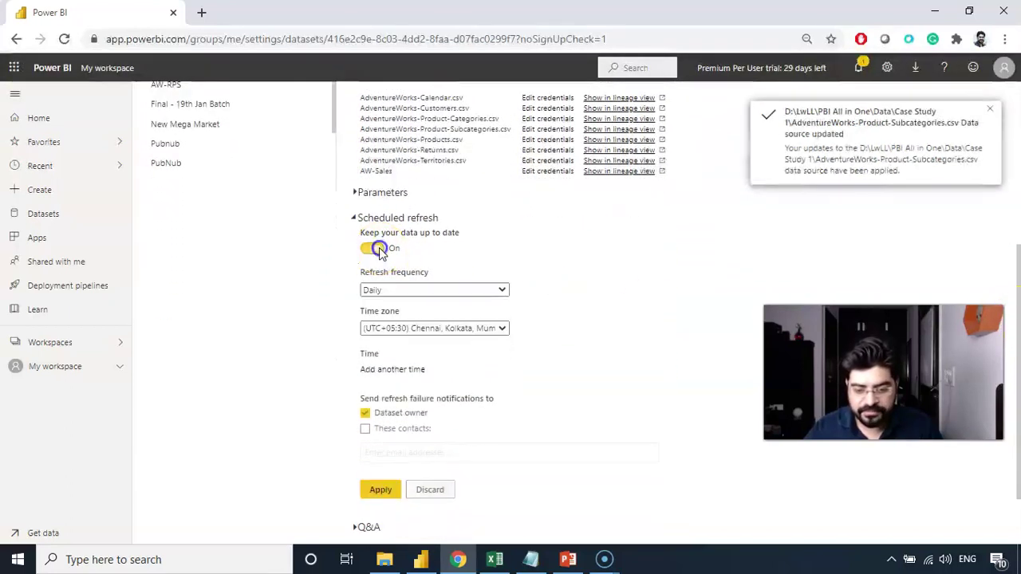
click(416, 291)
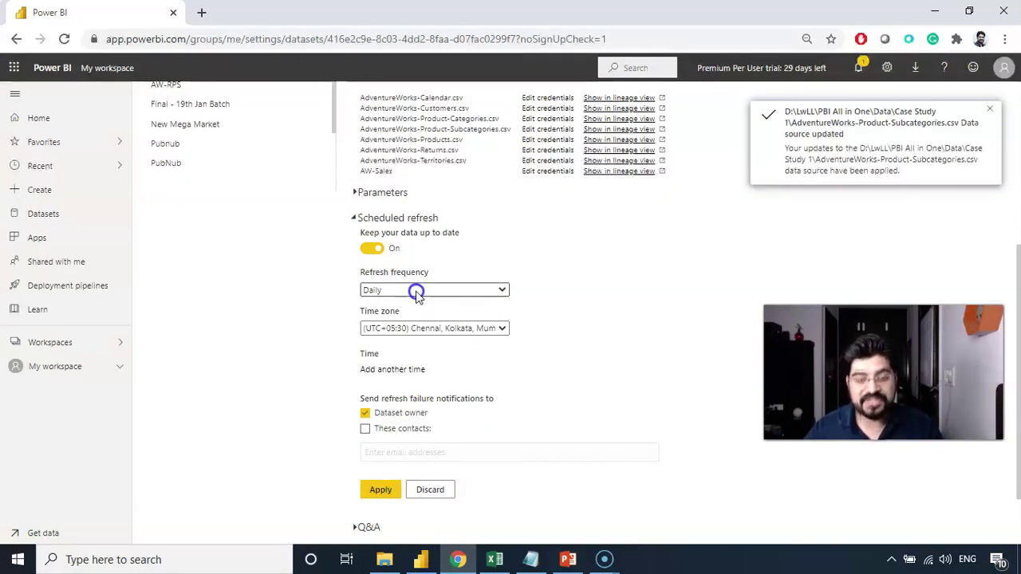
click(499, 292)
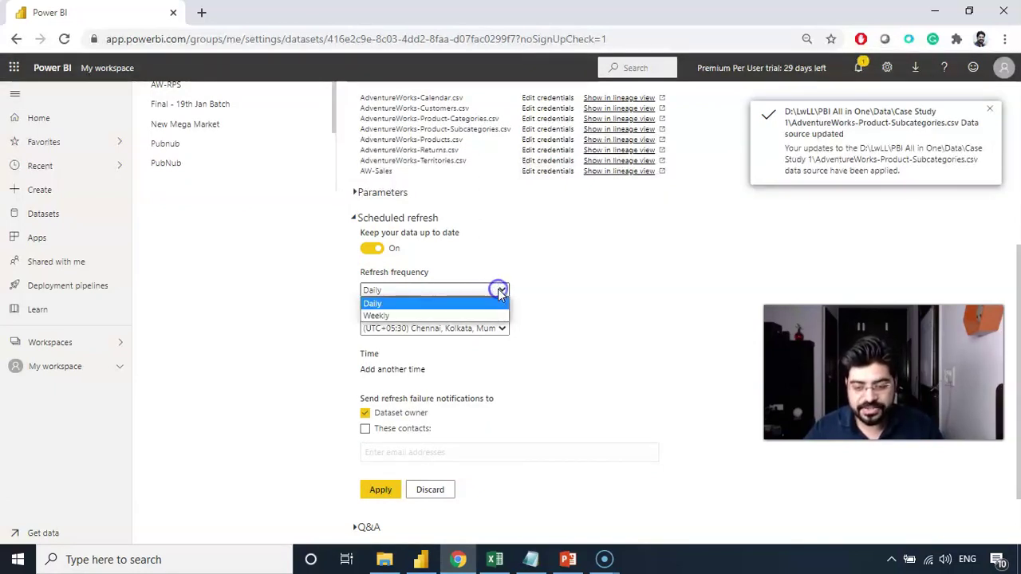
click(408, 306)
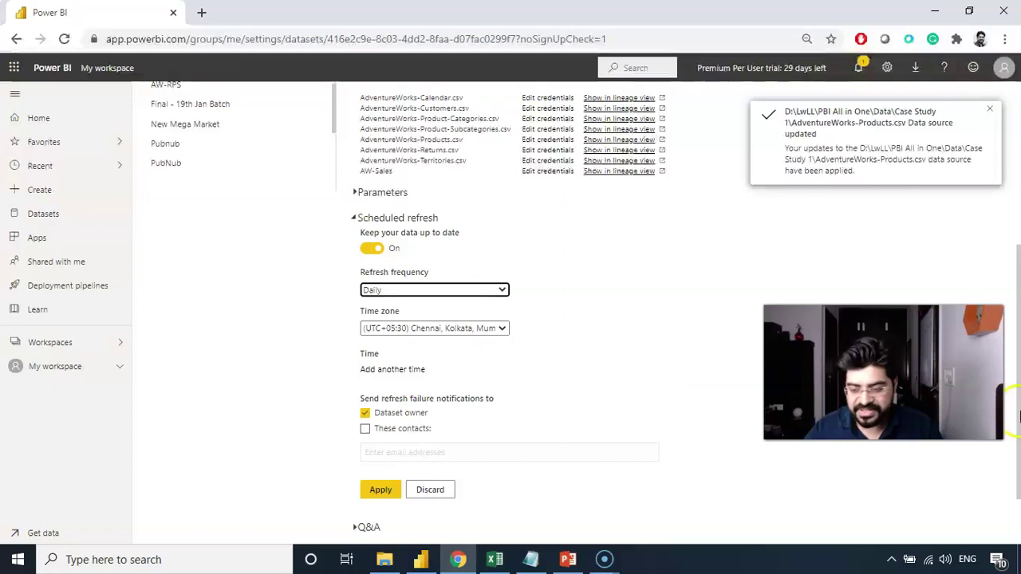
scroll(1019, 295, down, 1)
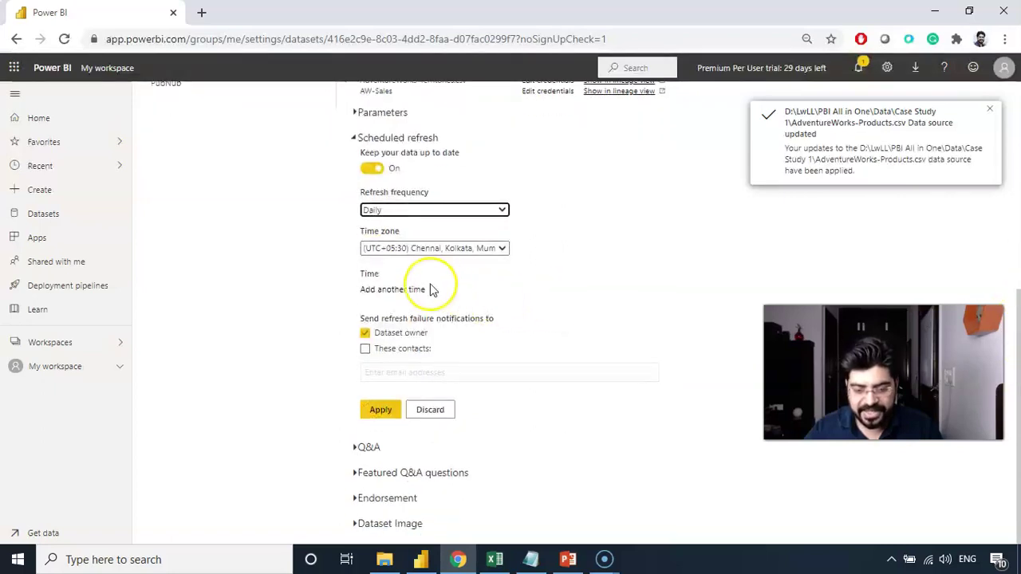
Add a 9:00 AM refresh time, leaving failure notifications to the dataset owner only.
click(371, 291)
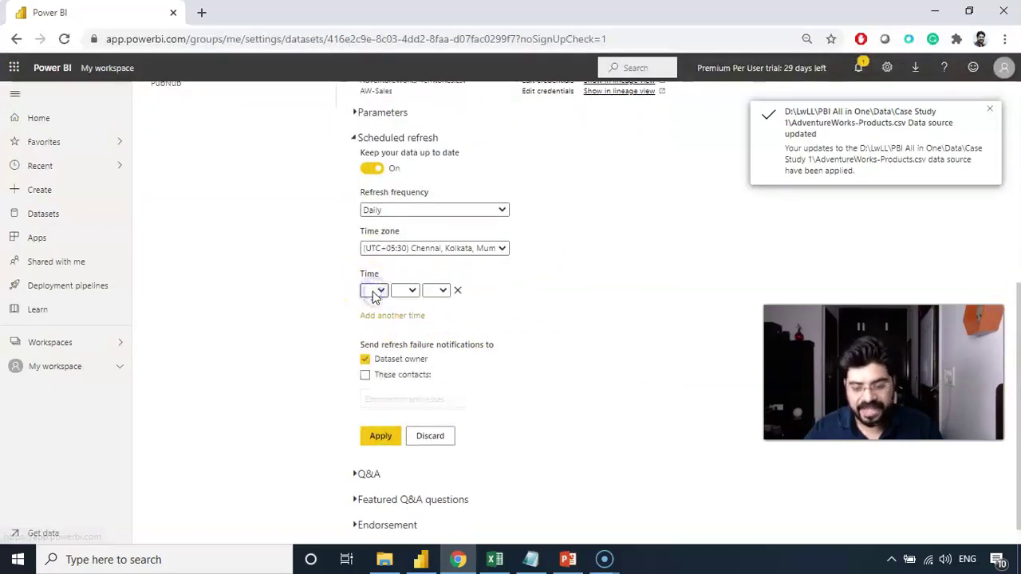
click(376, 291)
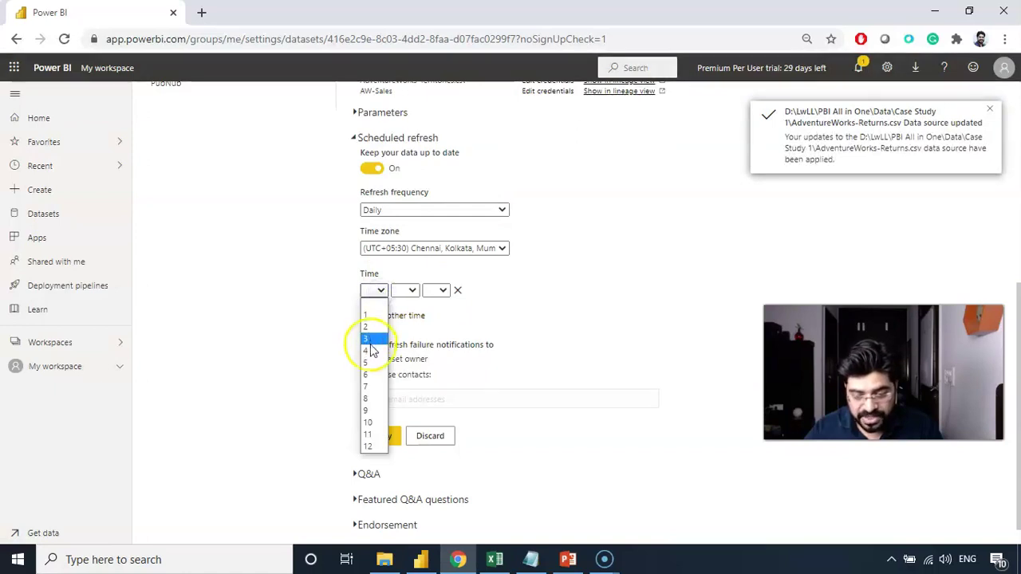
click(368, 410)
click(412, 290)
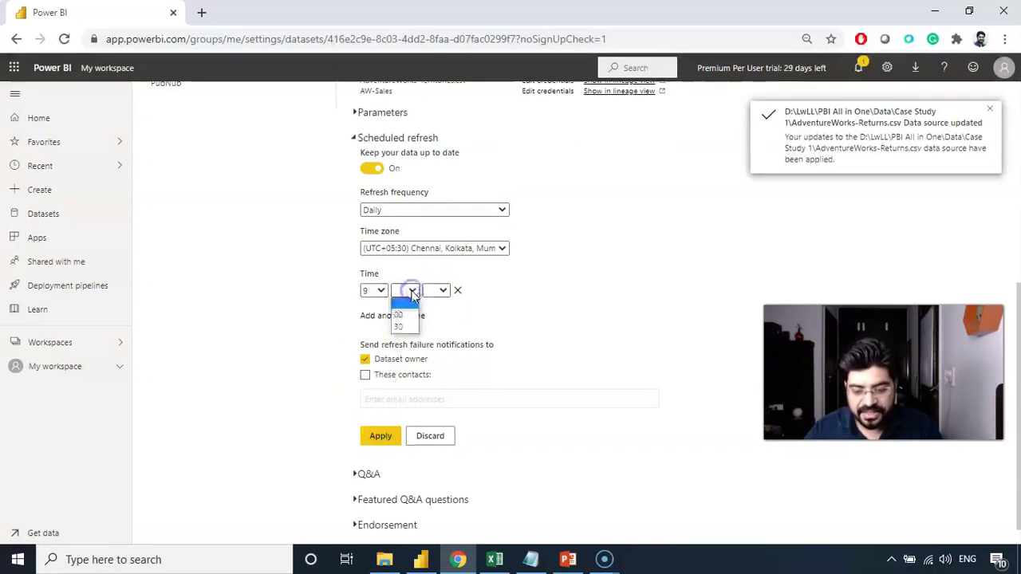
click(399, 315)
click(443, 290)
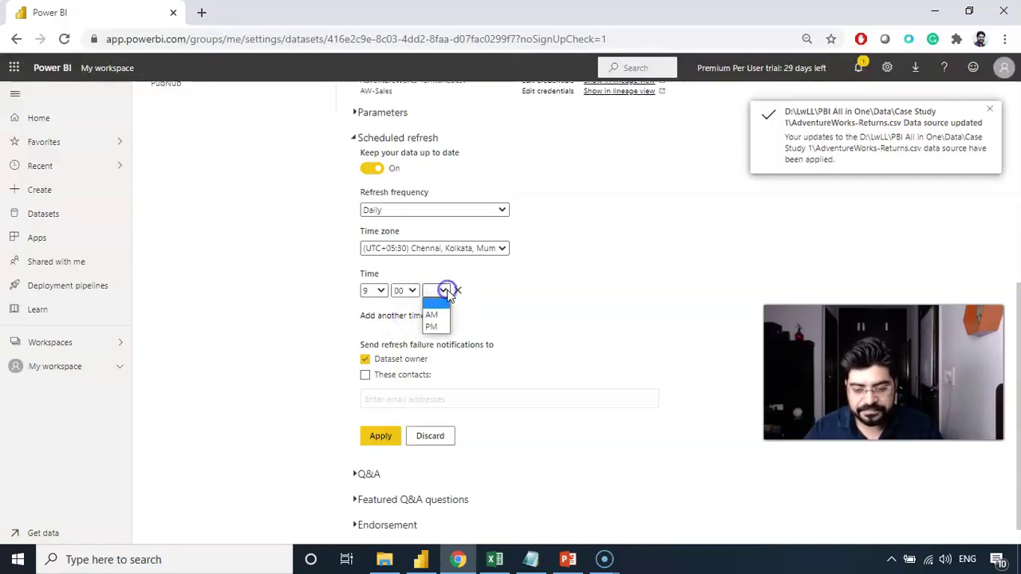
click(432, 315)
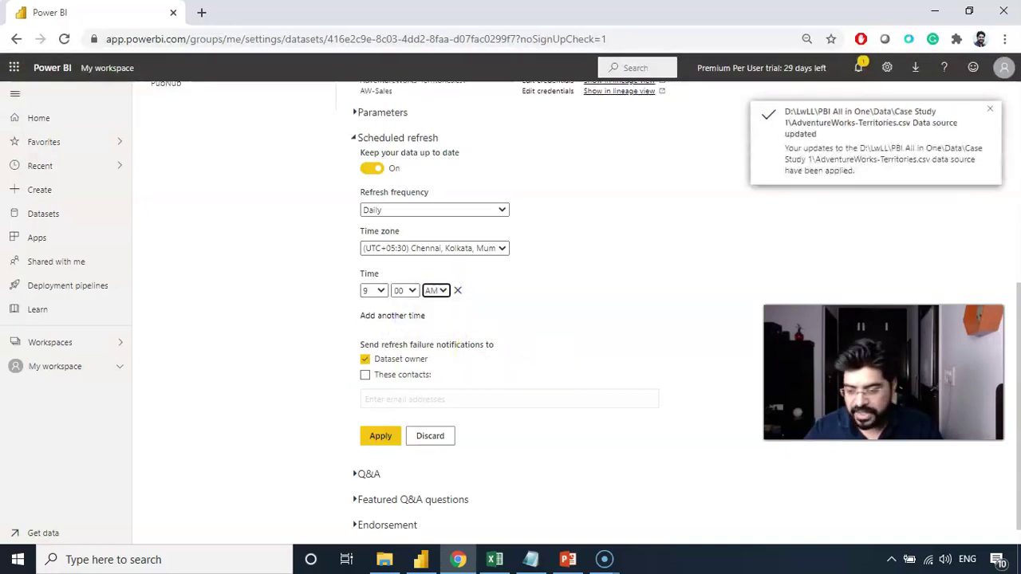
scroll(1019, 339, down, 1)
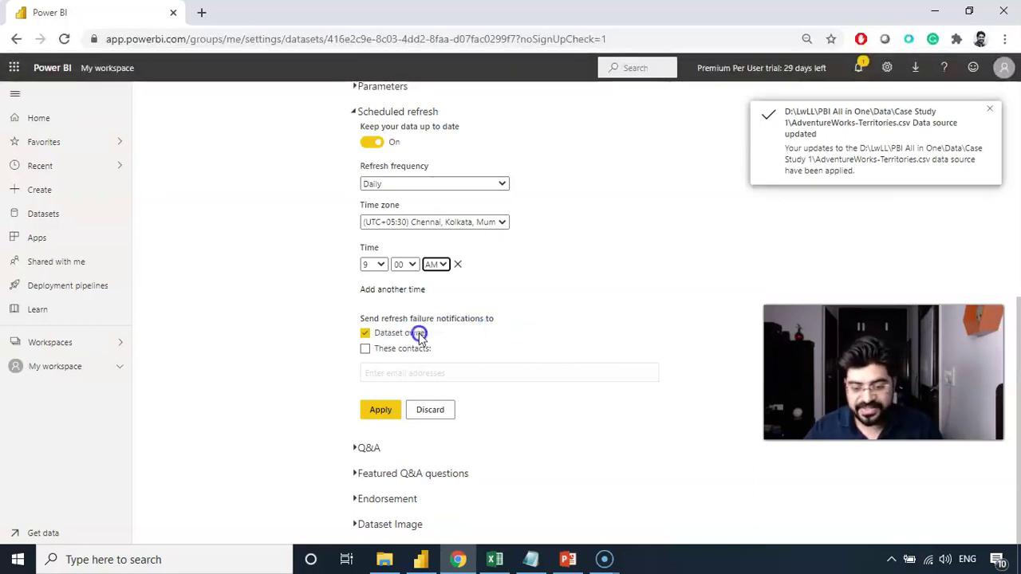
click(363, 350)
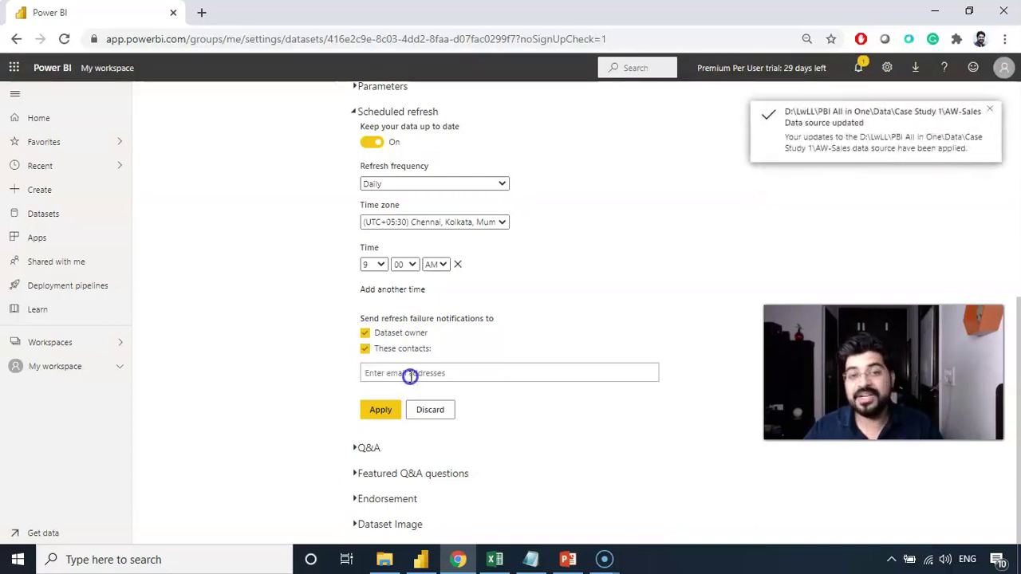
click(365, 351)
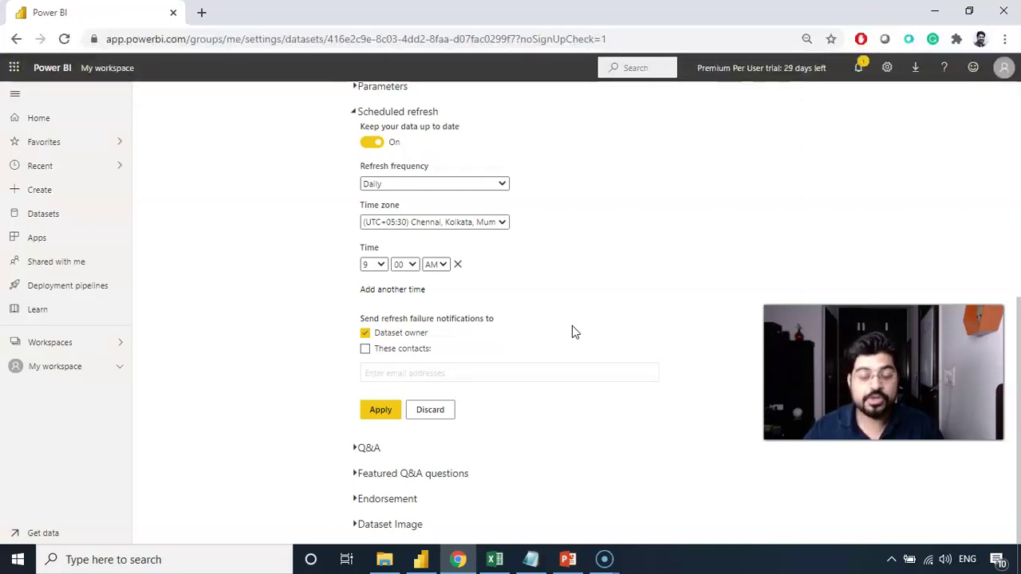
Apply the refresh schedule, confirming the next refresh on Sun Feb 21 2021 at 09:00.
click(385, 411)
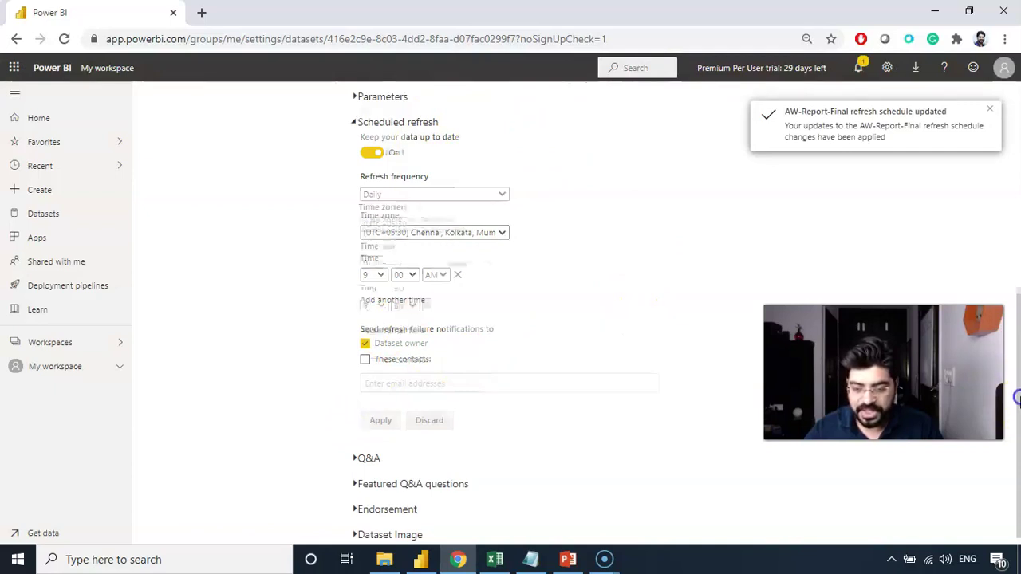
drag(1015, 420, 1015, 247)
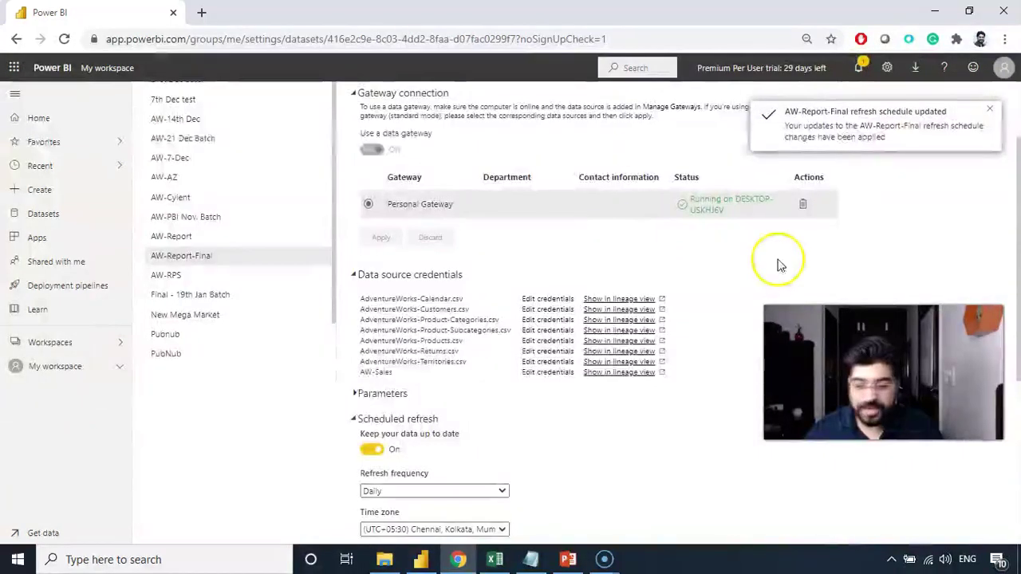
drag(1017, 287, 1014, 188)
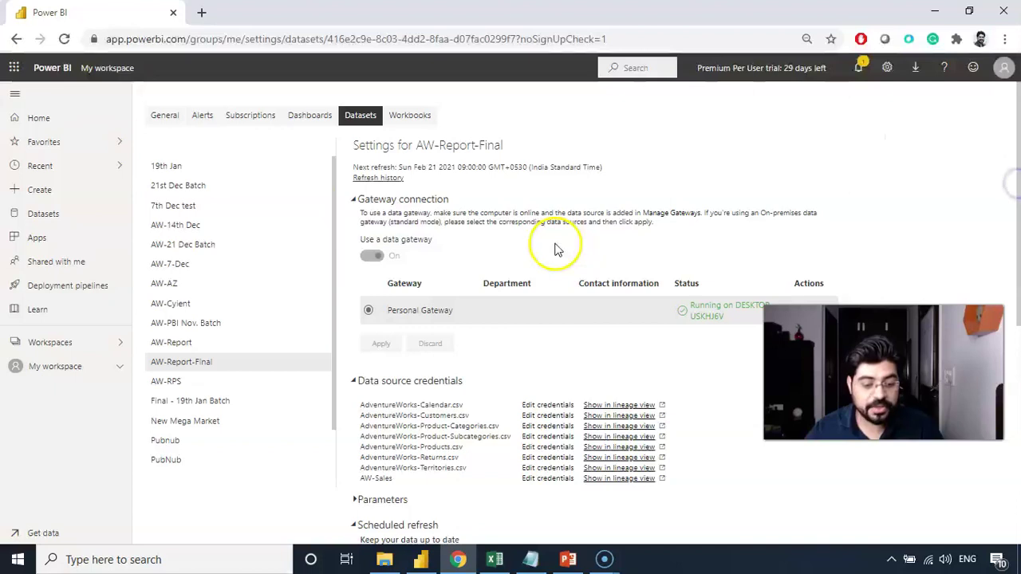
Filter My workspace by 'fina' to see AW-Report-Final's next refresh at 2/21/21 9:00 AM.
click(56, 368)
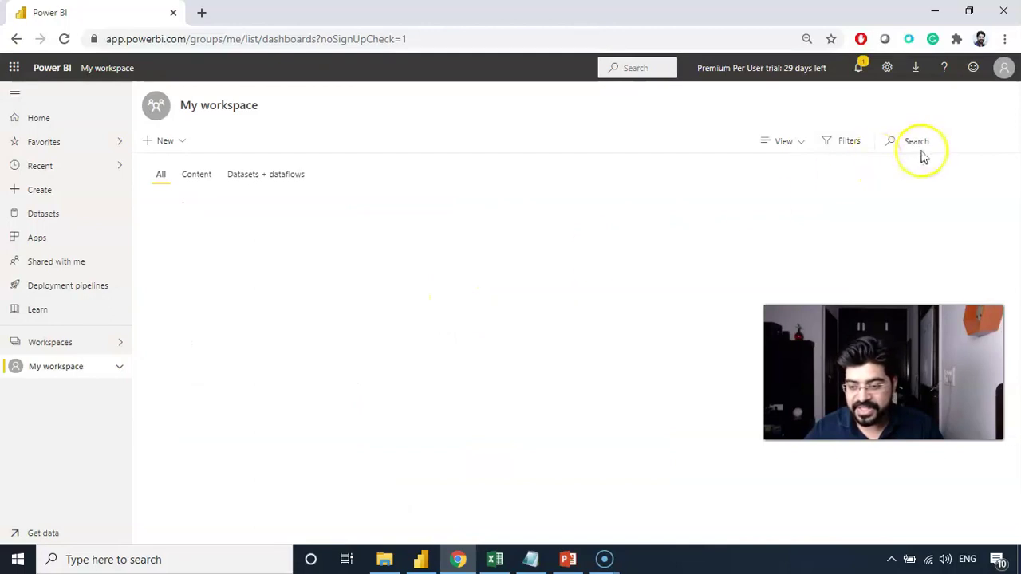
click(908, 144)
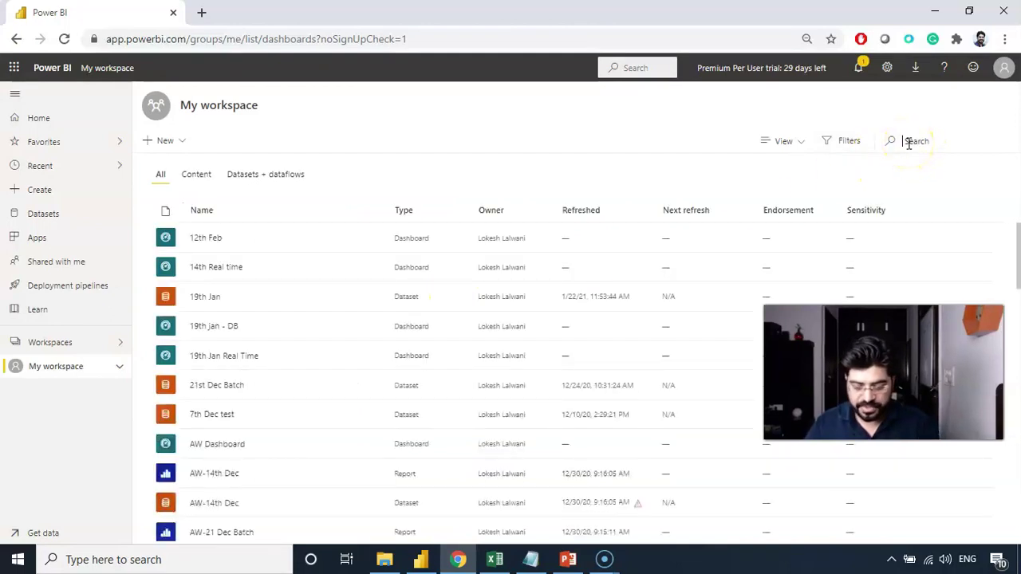
text(fina)
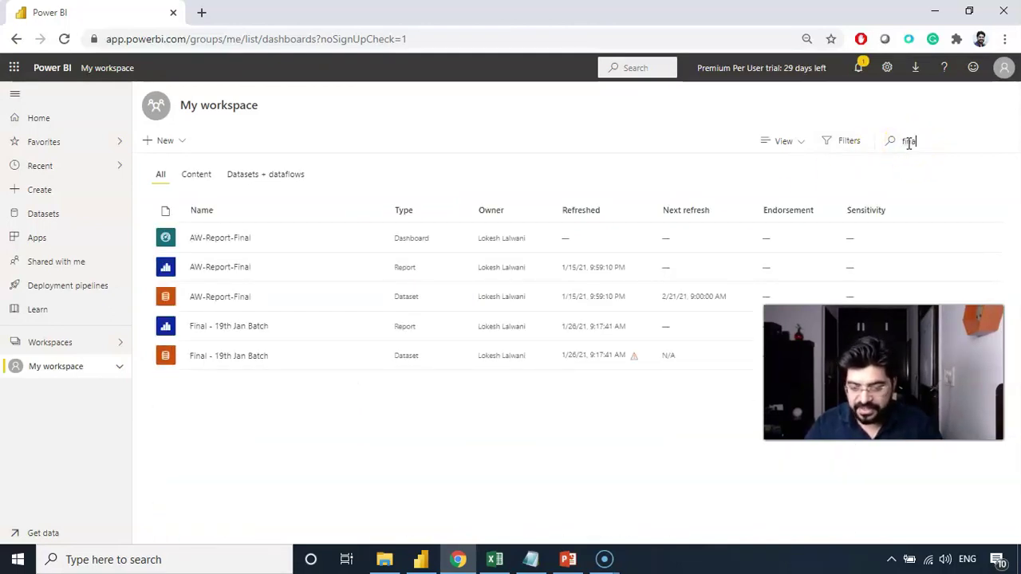
drag(881, 374, 812, 472)
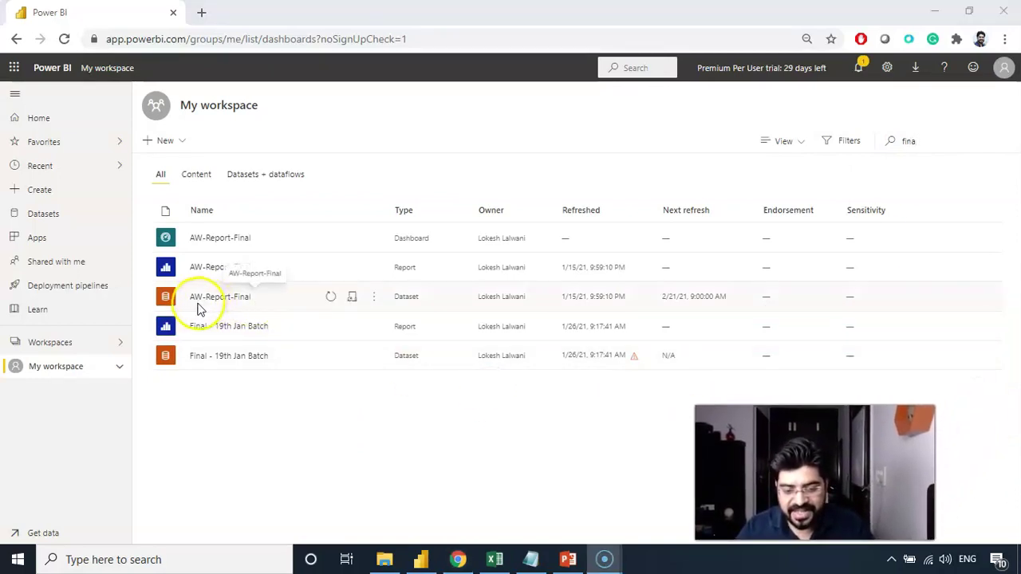